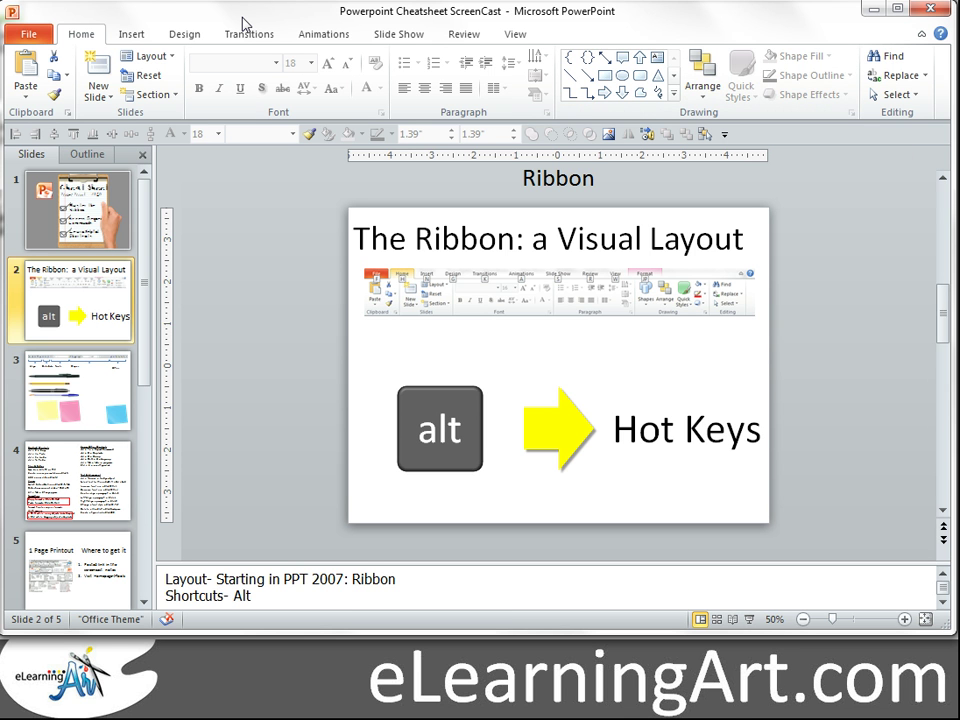
Browse the Insert, Design, Transitions, Animations, Slide Show, Review and View ribbon tabs.
left_click(134, 33)
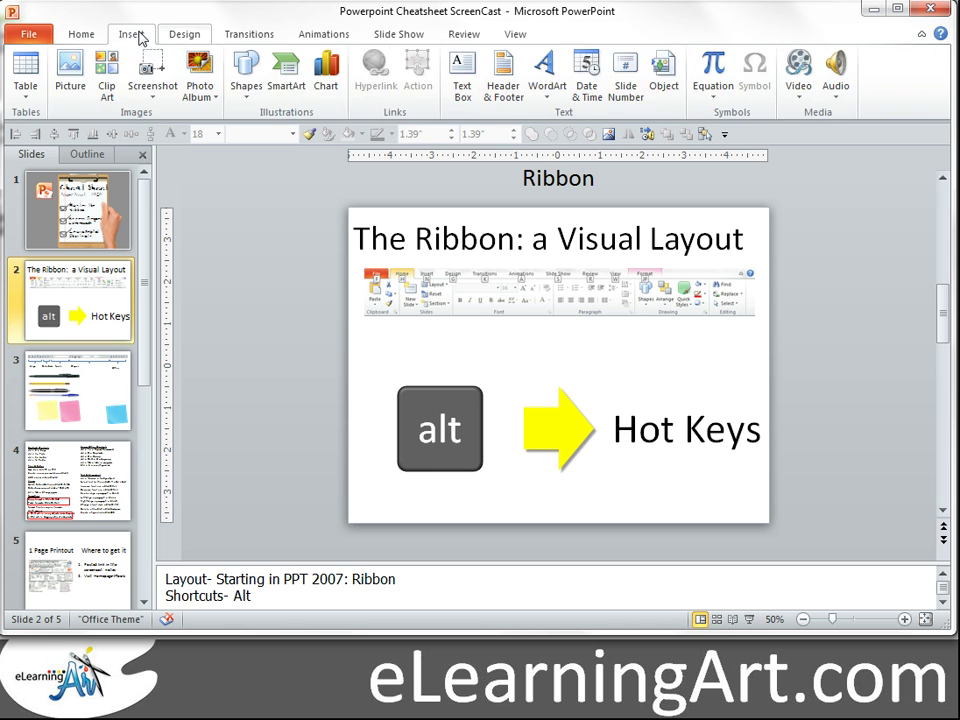
left_click(181, 35)
left_click(248, 36)
left_click(334, 35)
left_click(395, 36)
left_click(458, 36)
left_click(515, 34)
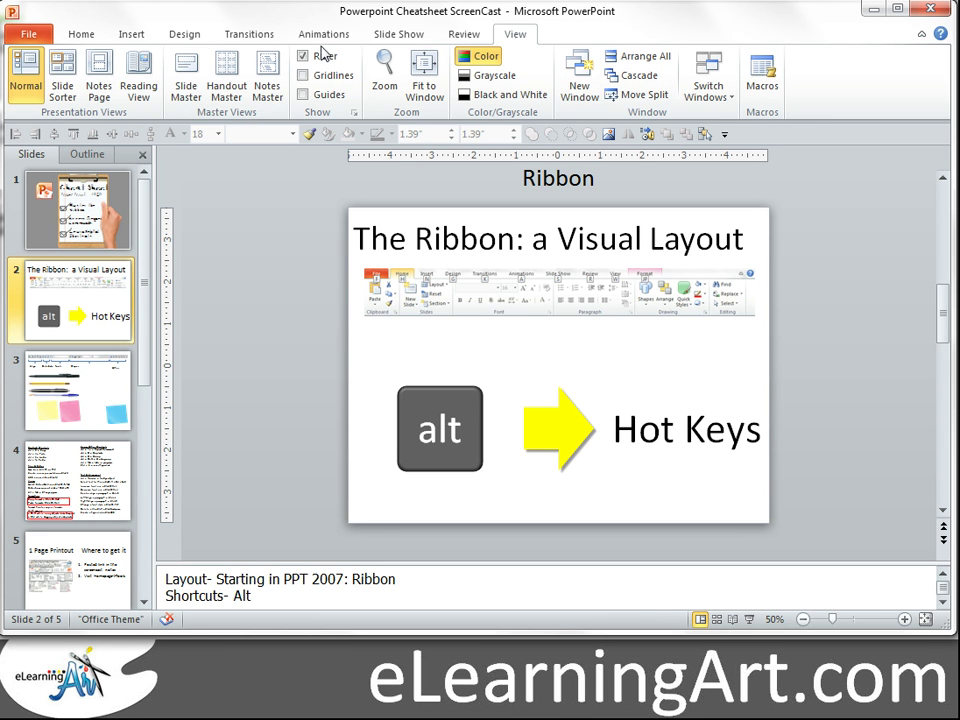
Return to Home, reveal the key tips with Alt, and press N for Insert.
left_click(86, 36)
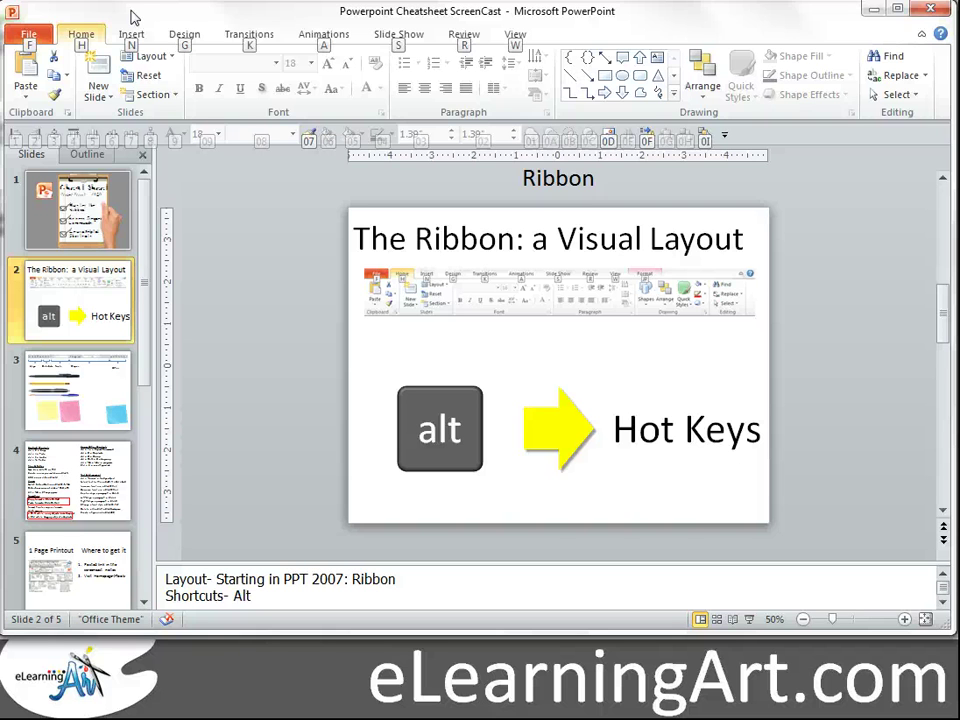
key("alt")
key("alt")
key("alt")
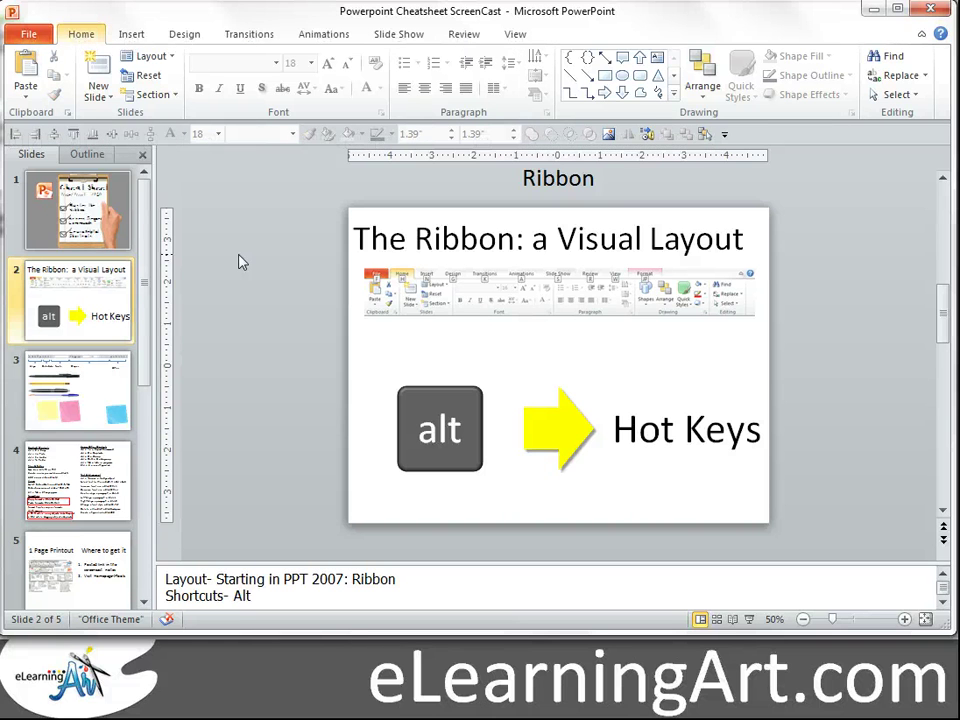
key("n")
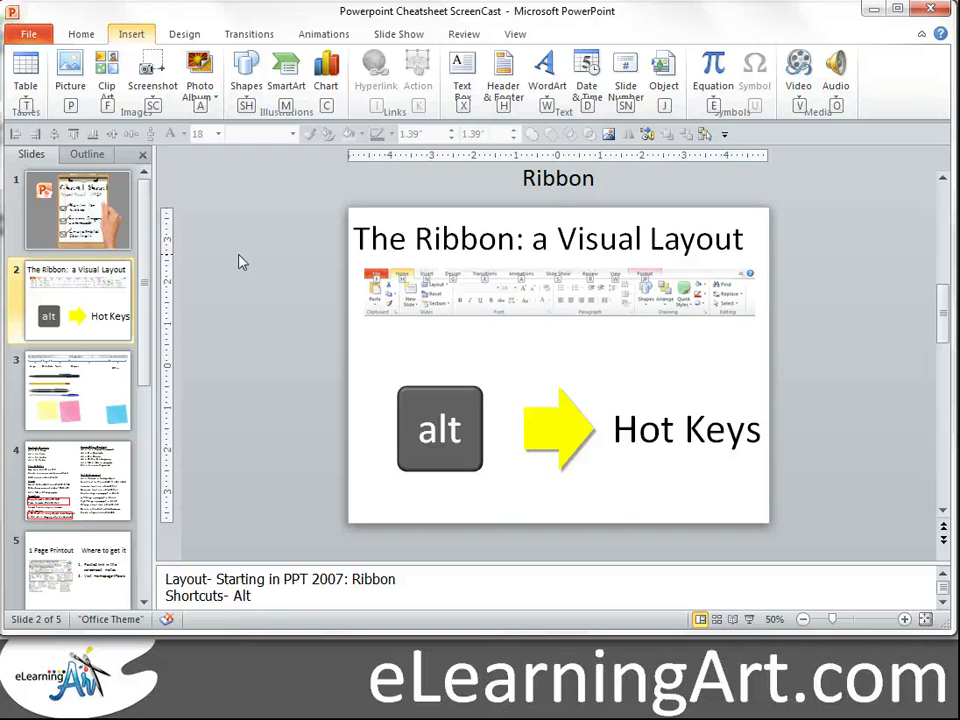
Insert the pointing-man picture at the slide's right side, then move to slide 3.
key("p")
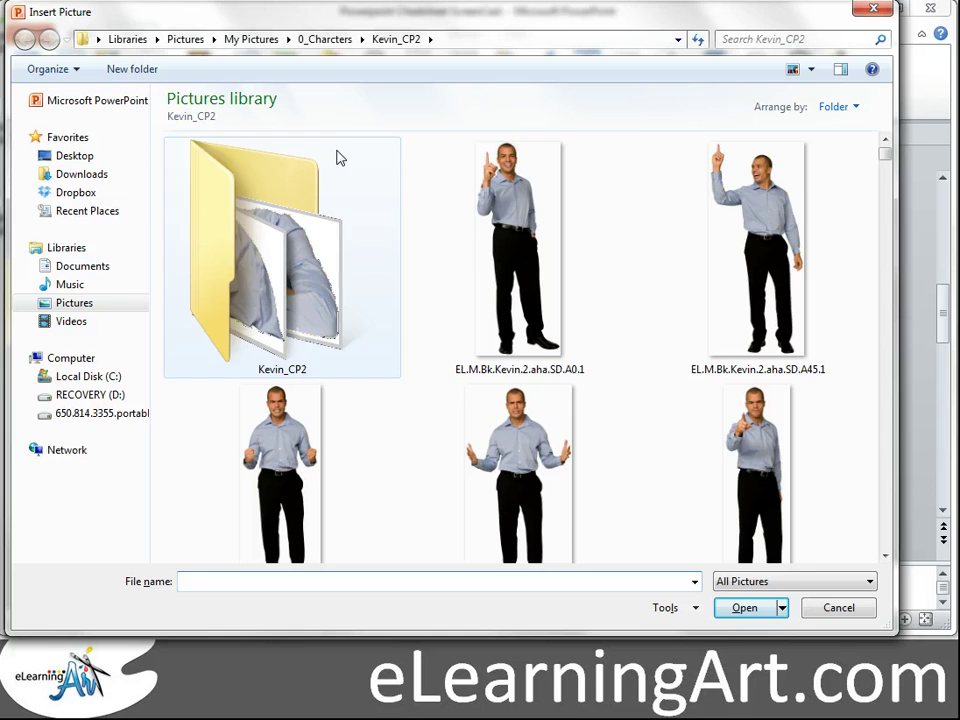
key("Escape")
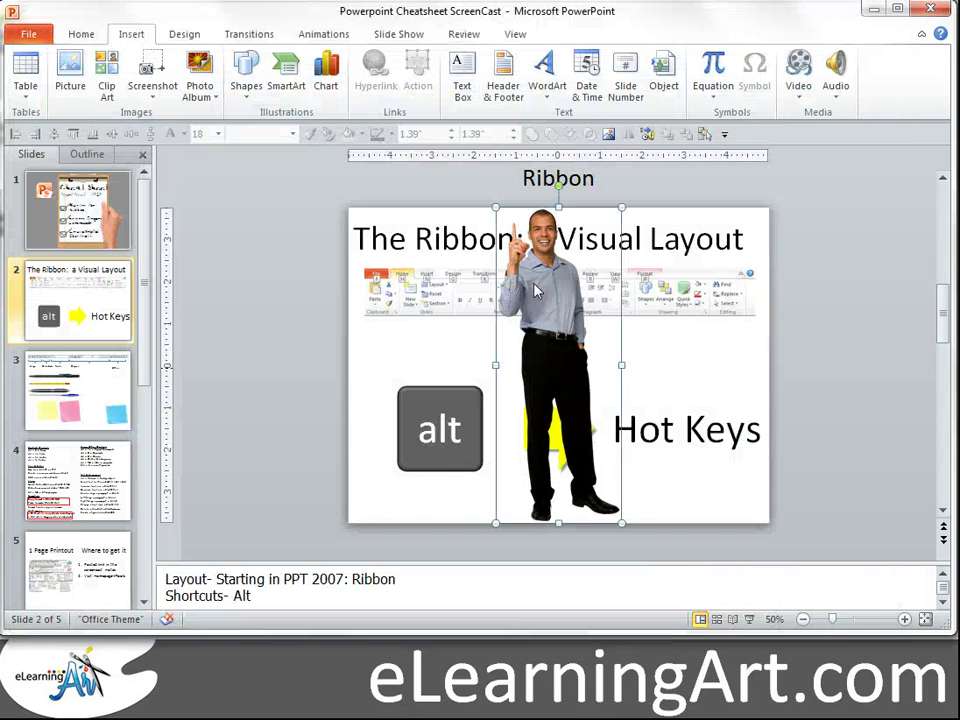
left_click_drag(578, 336, 669, 337)
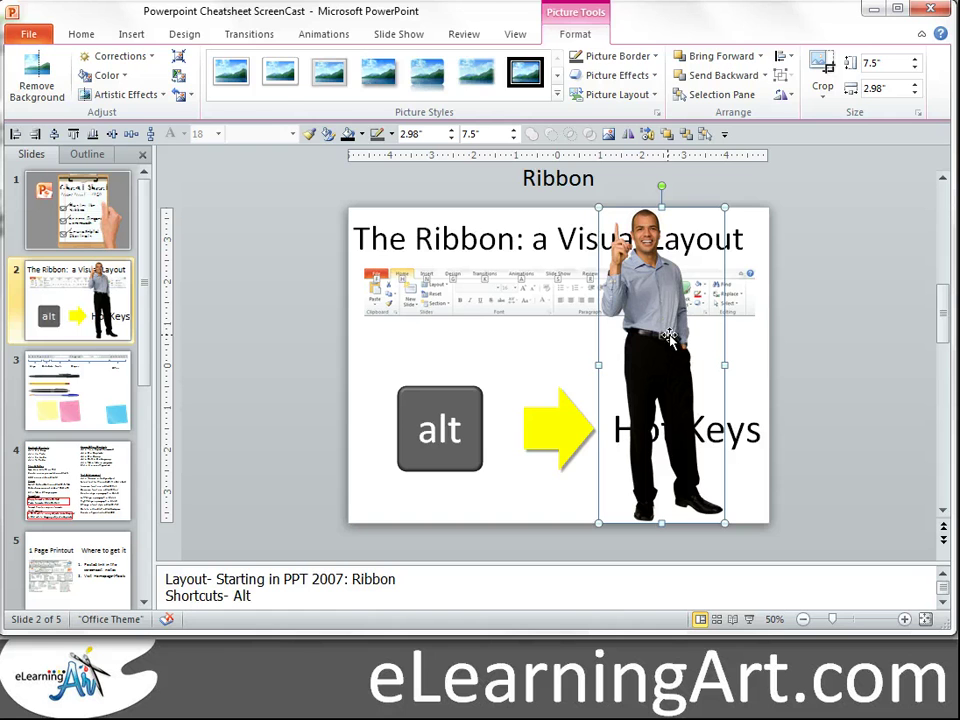
left_click(268, 296)
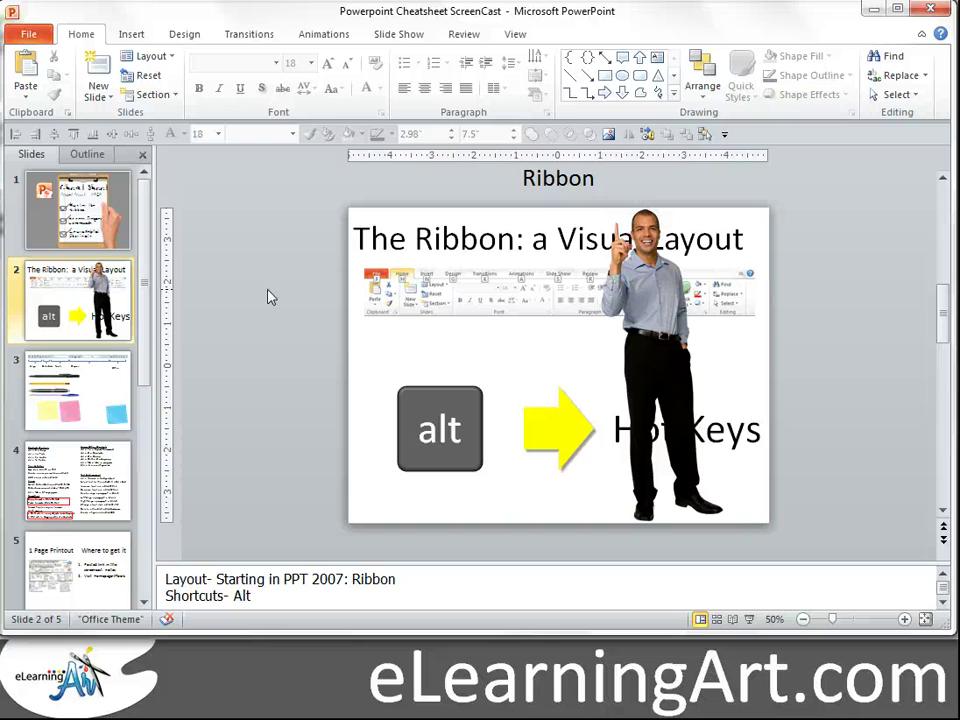
left_click(110, 391)
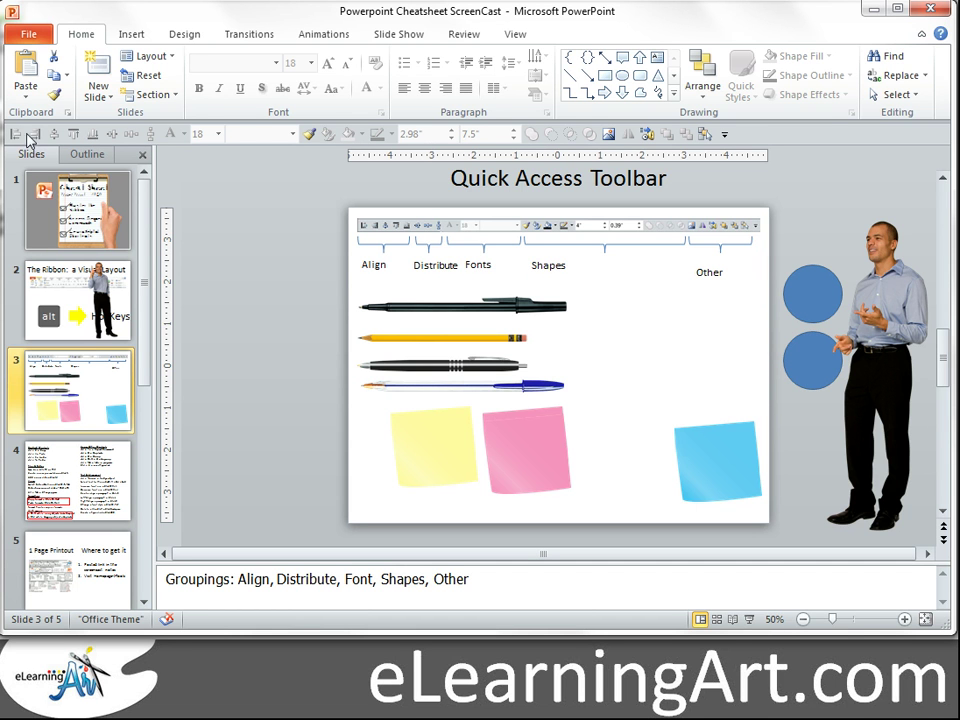
Show the Design and Transitions tabs on slide 3 and select the black marker pen.
left_click(184, 38)
left_click(238, 36)
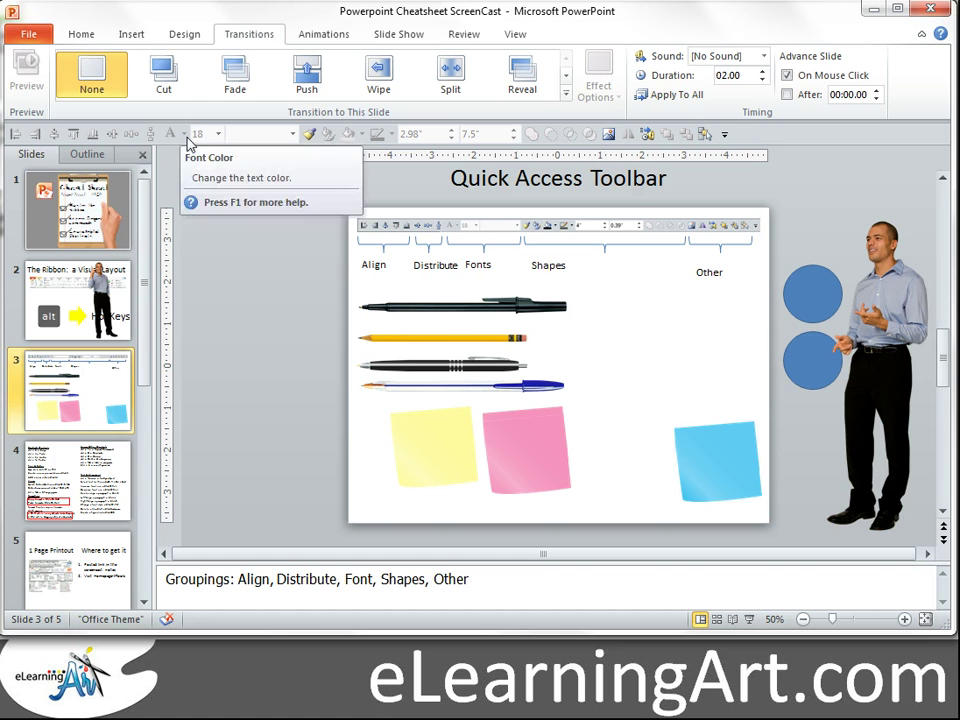
left_click(413, 310)
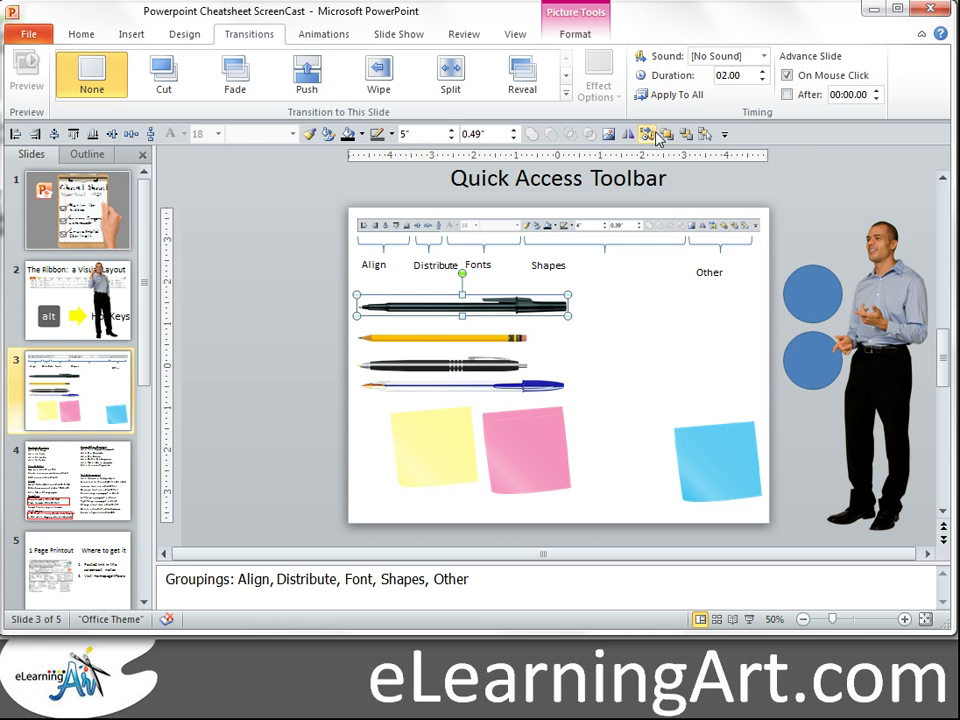
key("alt+d")
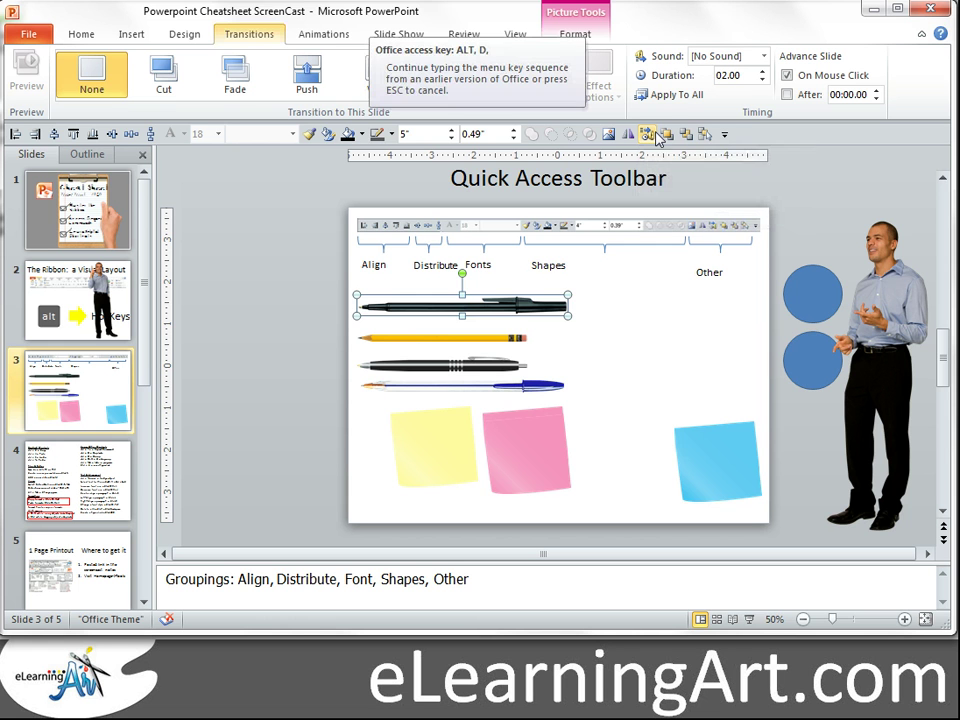
Nudge the marker pen and pencil, then right-align all four pens together.
left_click(286, 205)
left_click_drag(447, 310, 473, 299)
mouse_move(440, 338)
left_mouse_down()
mouse_move(448, 335)
mouse_move(437, 331)
mouse_move(452, 375)
mouse_move(465, 377)
left_mouse_up()
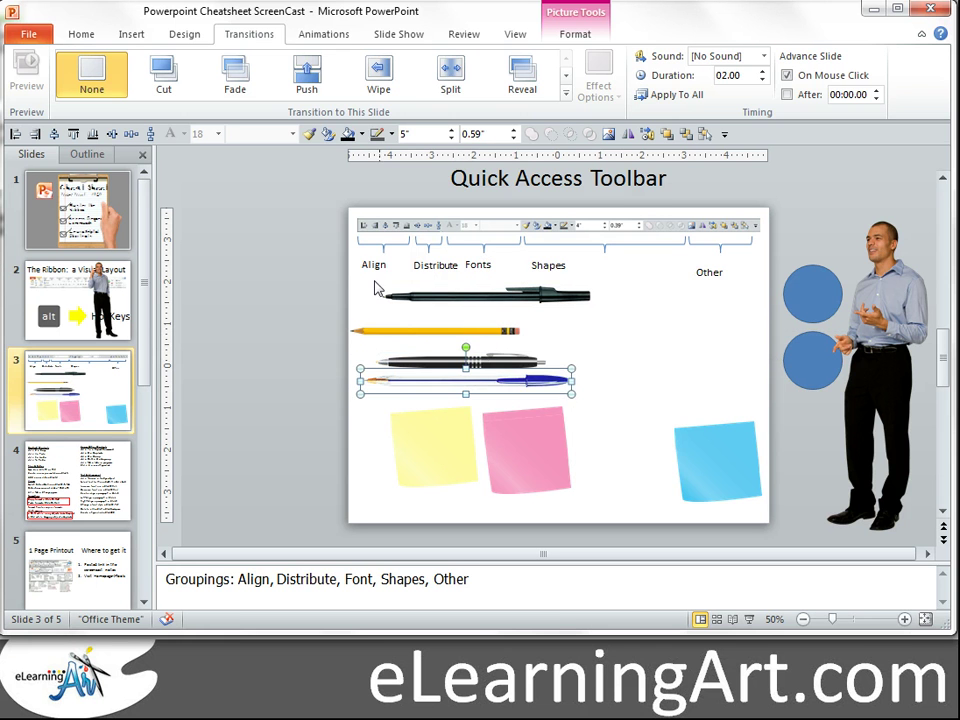
mouse_move(302, 275)
left_mouse_down()
mouse_move(609, 388)
mouse_move(655, 430)
left_mouse_up()
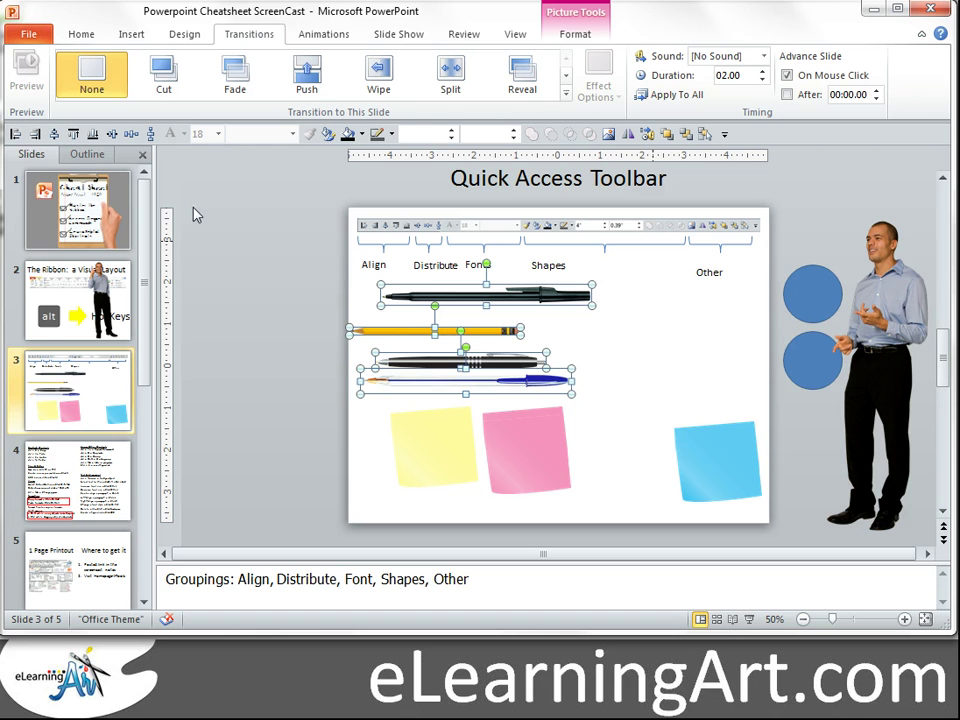
left_click(15, 133)
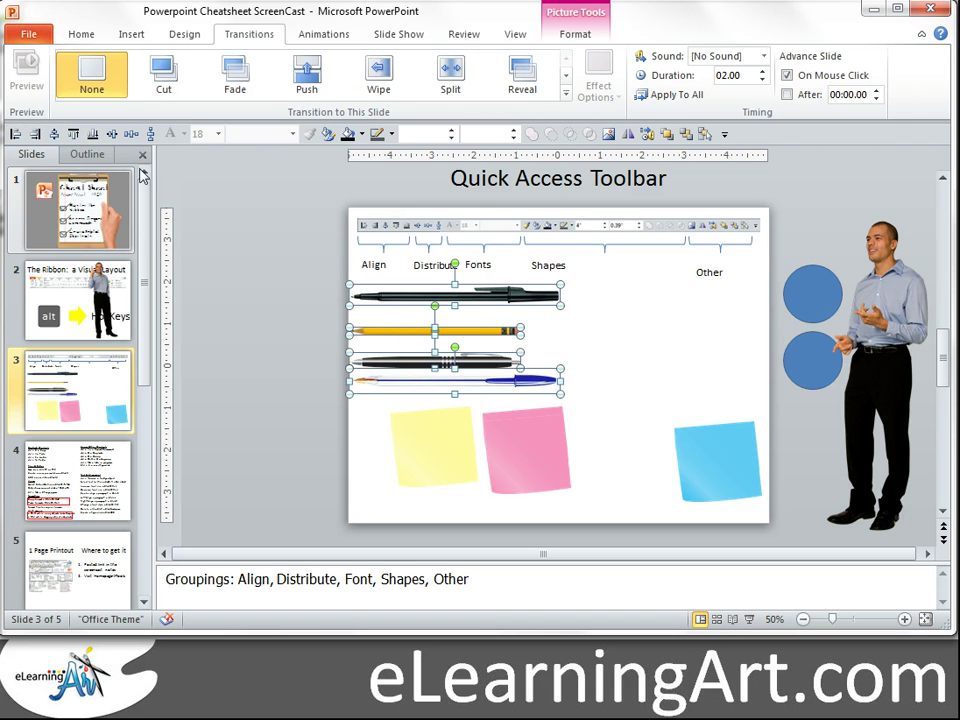
left_click(54, 133)
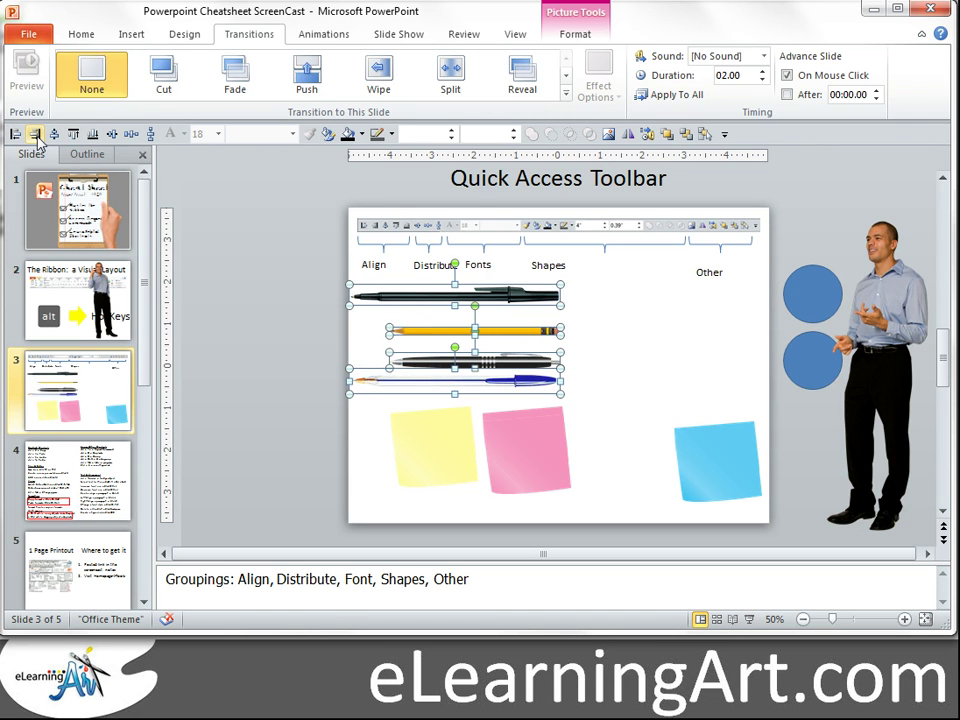
left_click(303, 307)
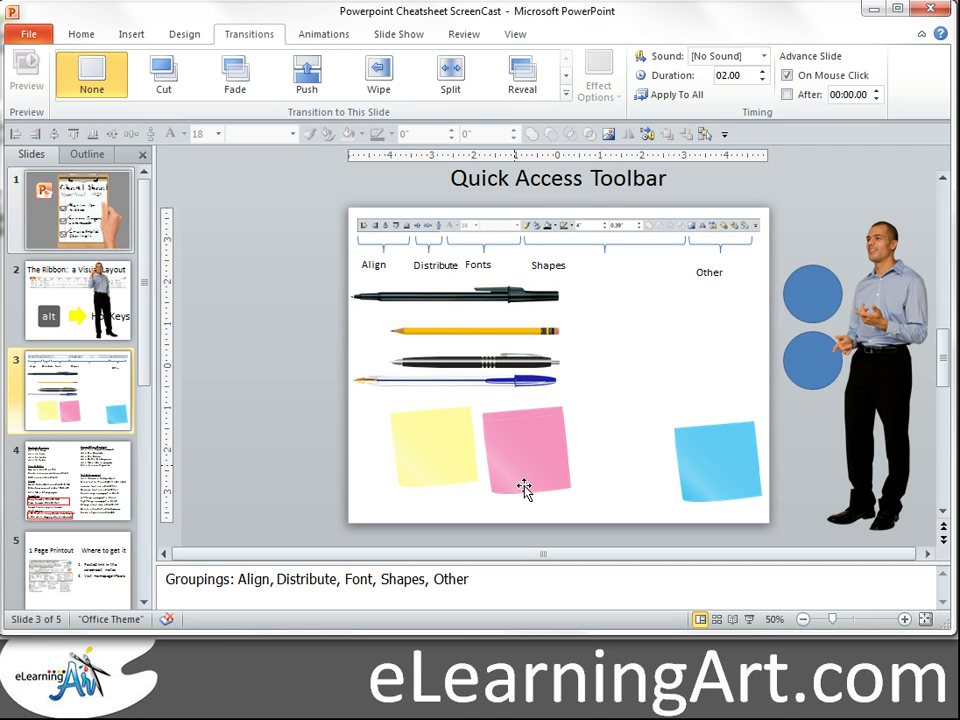
Drag the yellow, pink and blue sticky notes into a row along the bottom.
left_click_drag(440, 455, 418, 463)
left_click_drag(514, 452, 545, 467)
left_click(420, 470)
left_click_drag(712, 500, 701, 480)
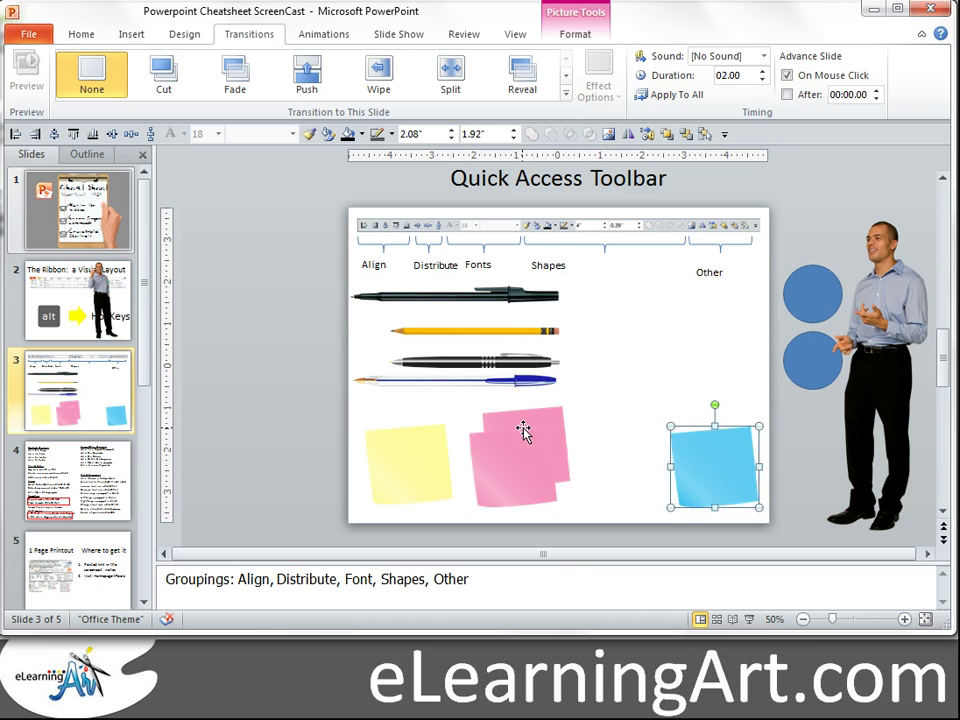
left_click(560, 453)
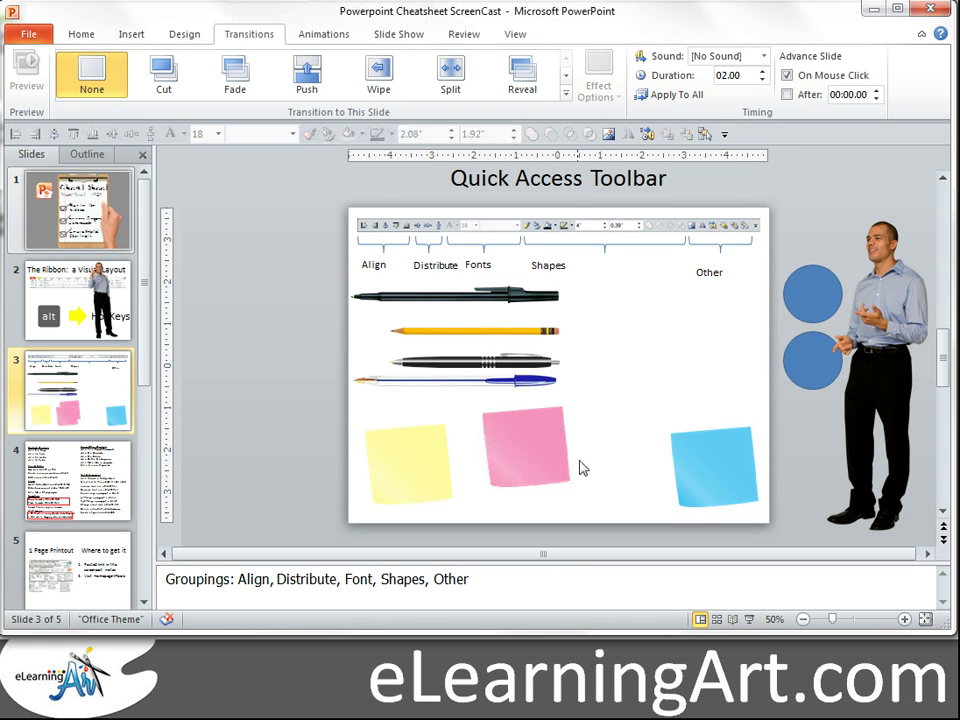
left_click_drag(538, 450, 591, 465)
Distribute the three sticky notes horizontally, then select the Align label.
left_click(422, 465)
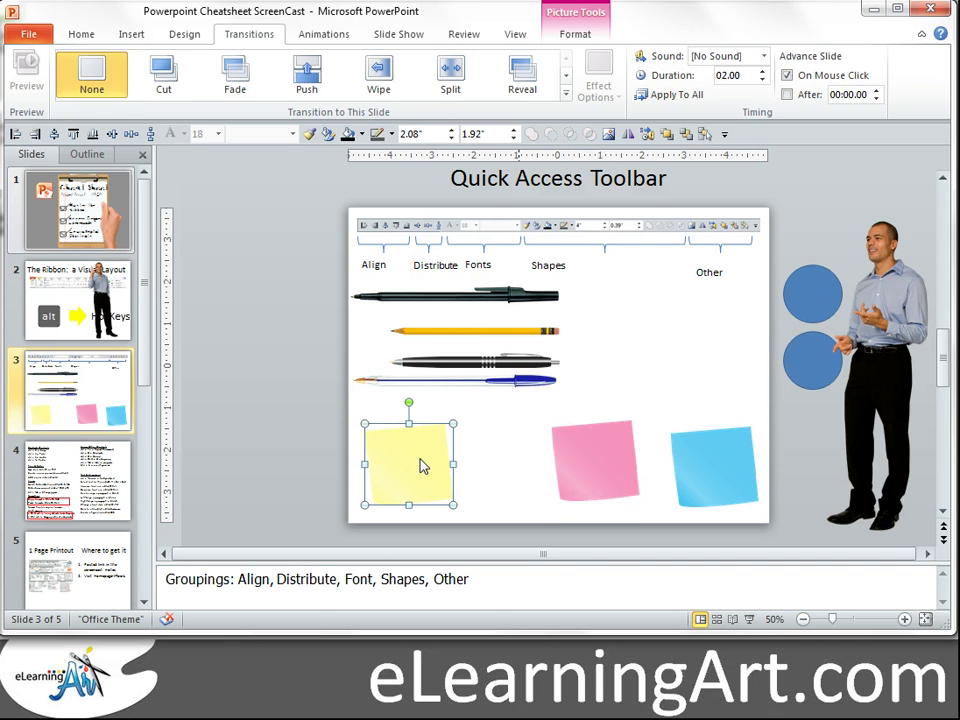
left_click(634, 456, "shift")
left_click(703, 461, "shift")
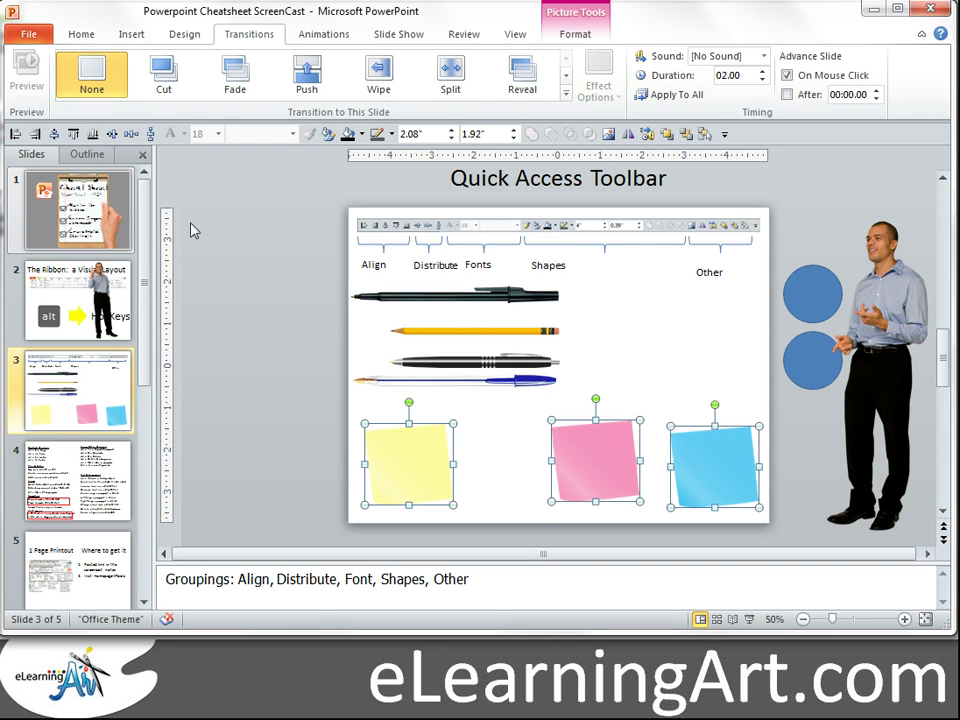
left_click(130, 133)
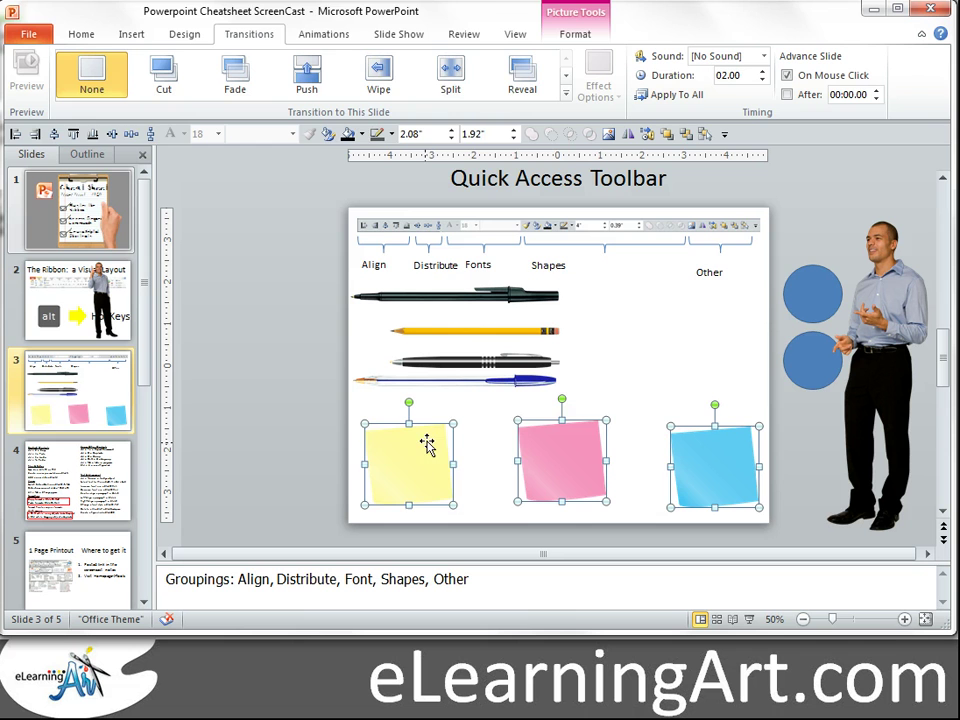
left_click(291, 420)
key("alt+d")
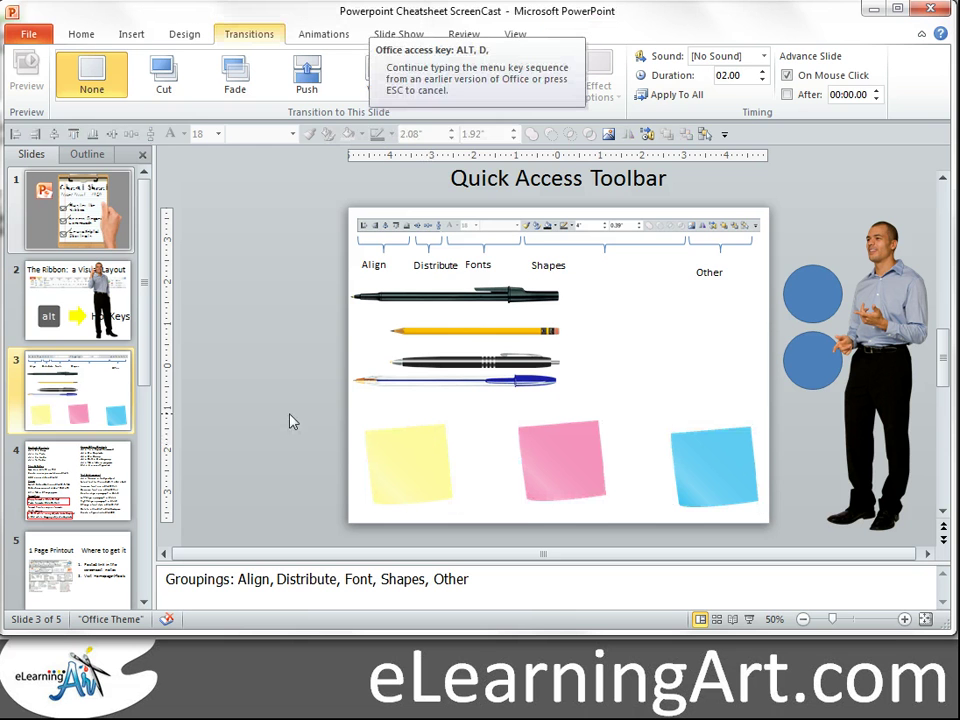
left_click(380, 266)
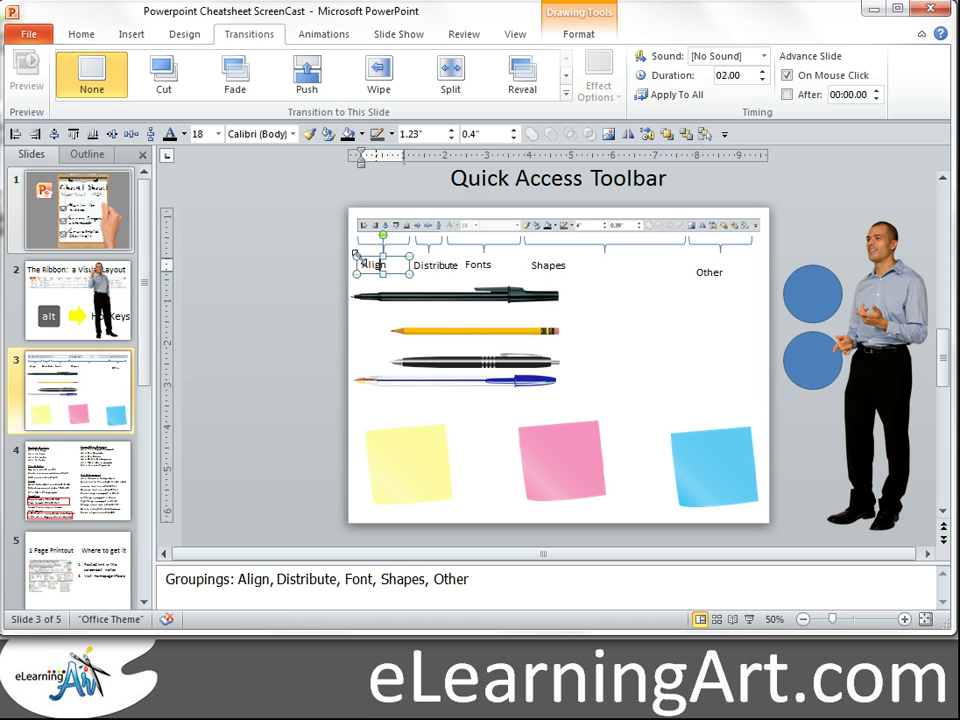
Set the pens' width to 5 inches and align all four pens left.
mouse_move(410, 322)
left_mouse_down()
mouse_move(305, 265)
mouse_move(594, 403)
mouse_move(604, 420)
left_mouse_up()
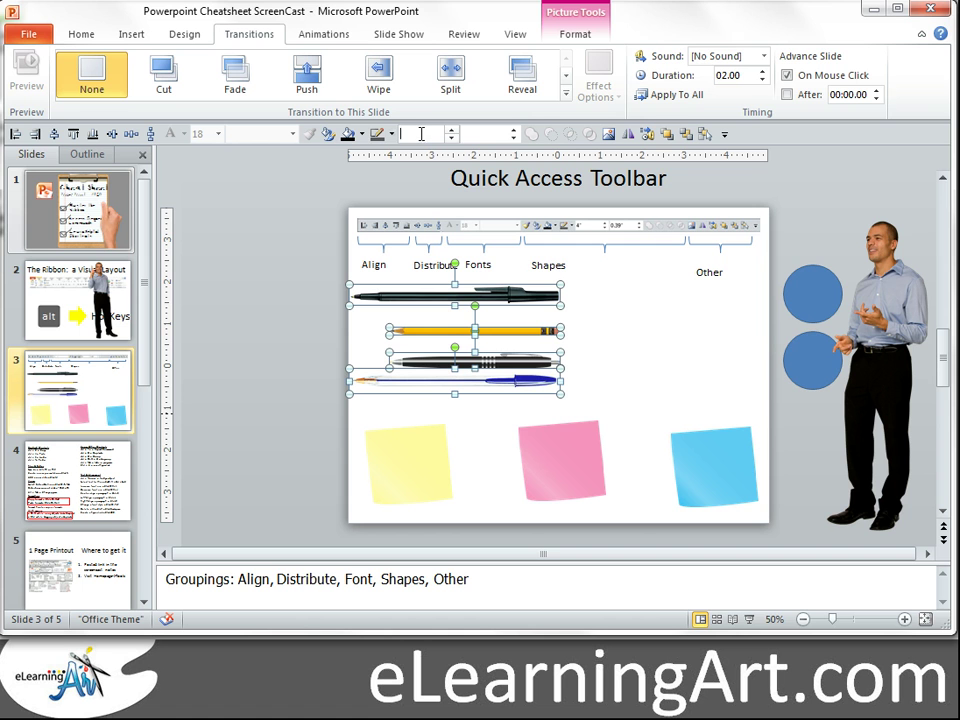
left_click(317, 261)
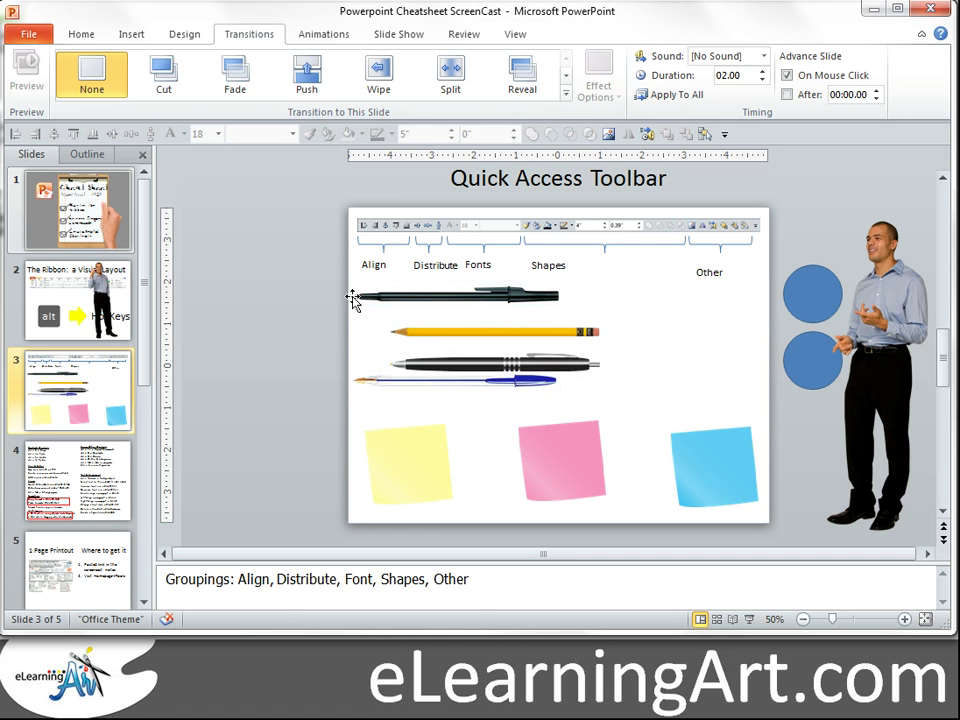
left_click_drag(274, 268, 640, 405)
left_click(16, 133)
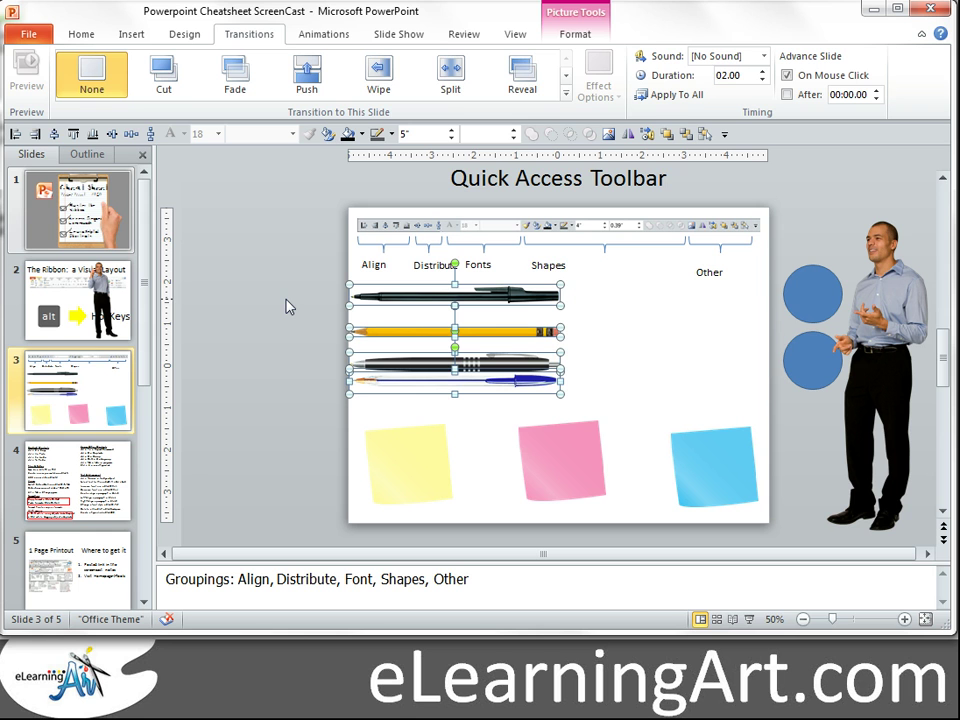
key("alt+d")
left_click(317, 257)
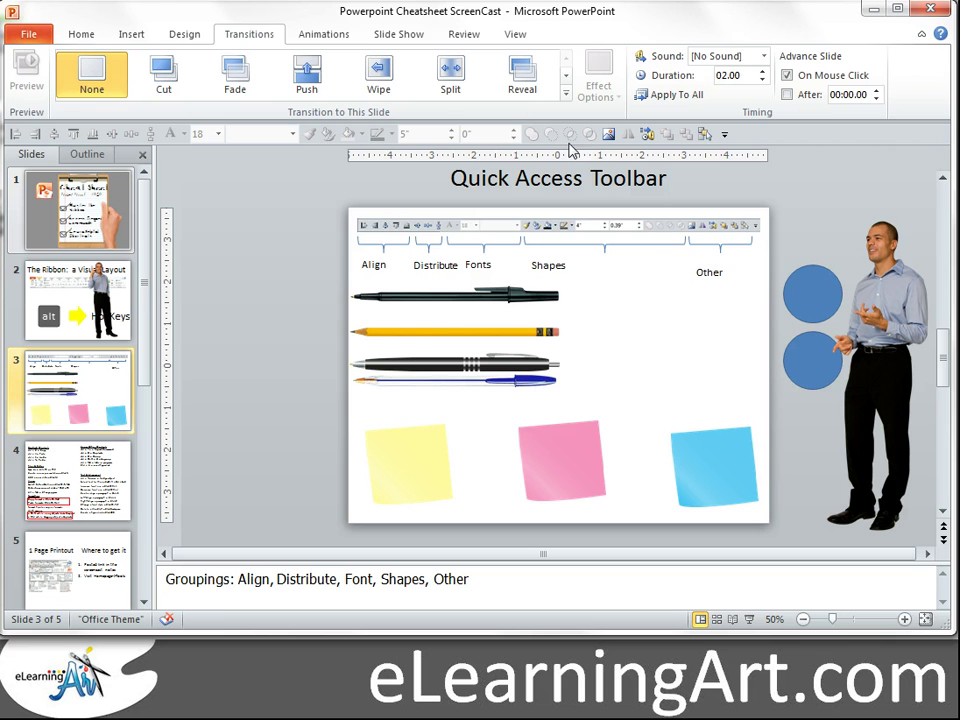
Move both blue circles onto the slide beside each other, then group and ungroup them.
left_click_drag(812, 295, 657, 322)
left_click_drag(820, 372, 711, 377)
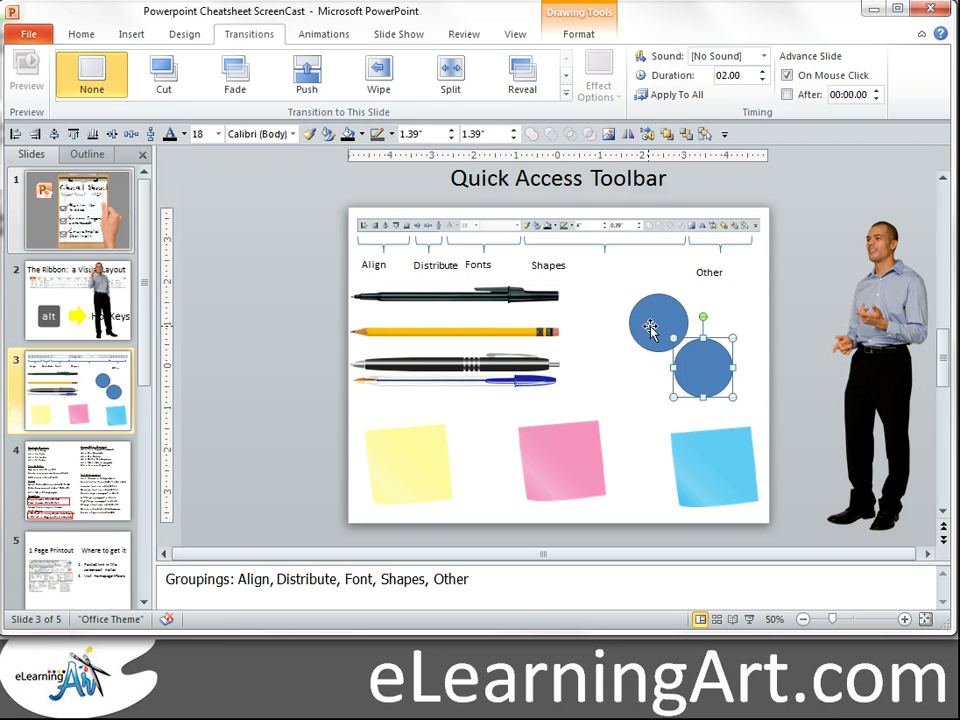
left_click(648, 328, "shift")
left_click(533, 134)
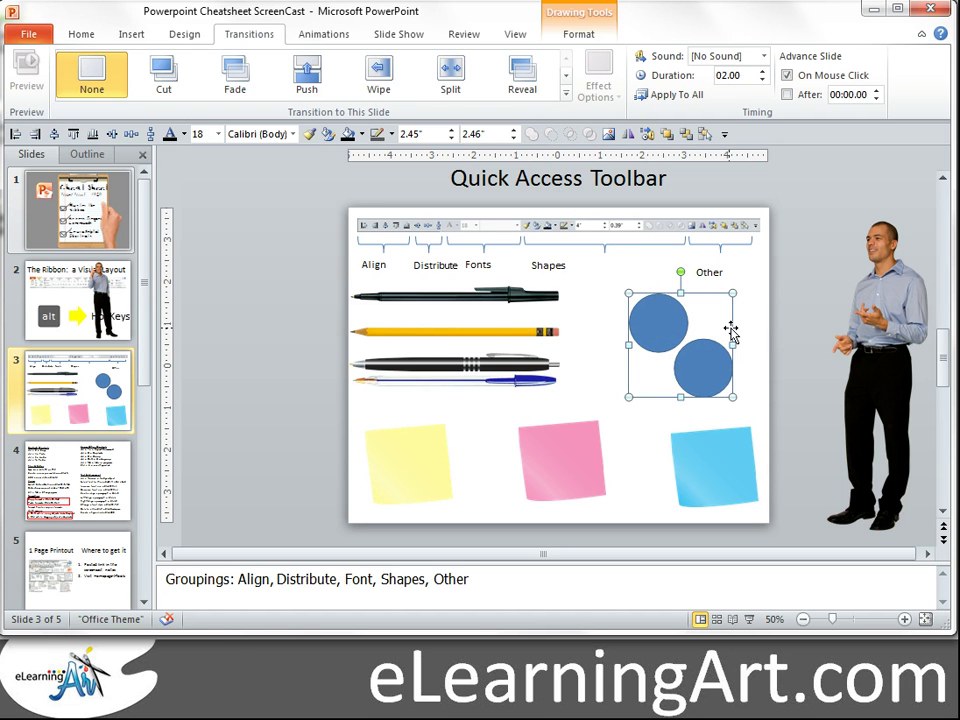
key("ctrl+shift+g")
left_click(769, 321)
Overlap the two circles and merge them with Shape Union below the Other label.
left_click(704, 370)
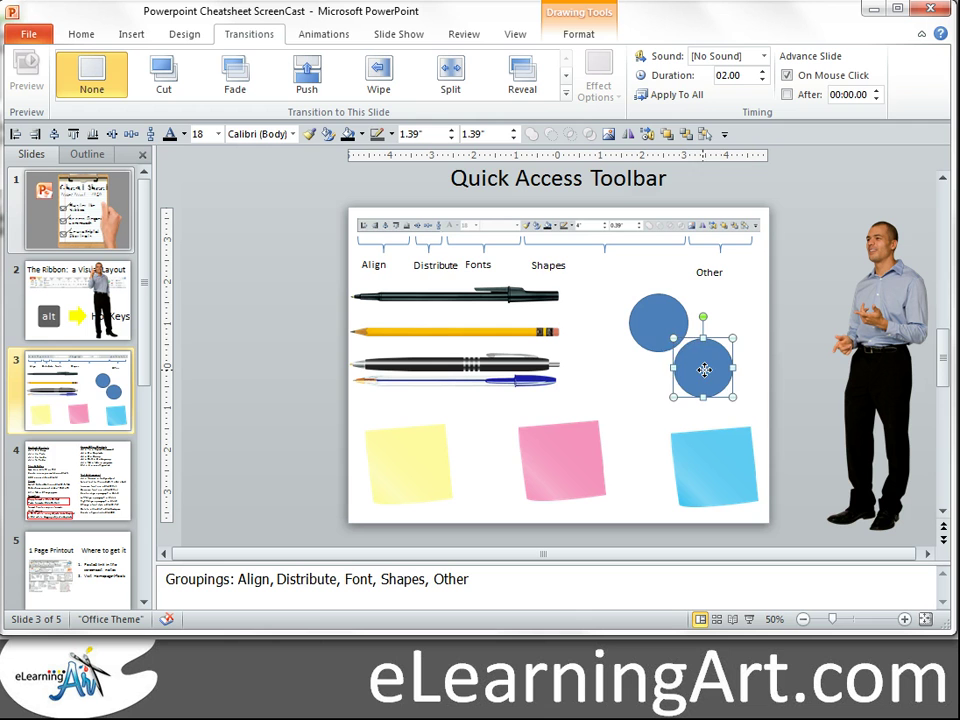
left_click_drag(704, 370, 674, 345)
left_click(645, 312, "shift")
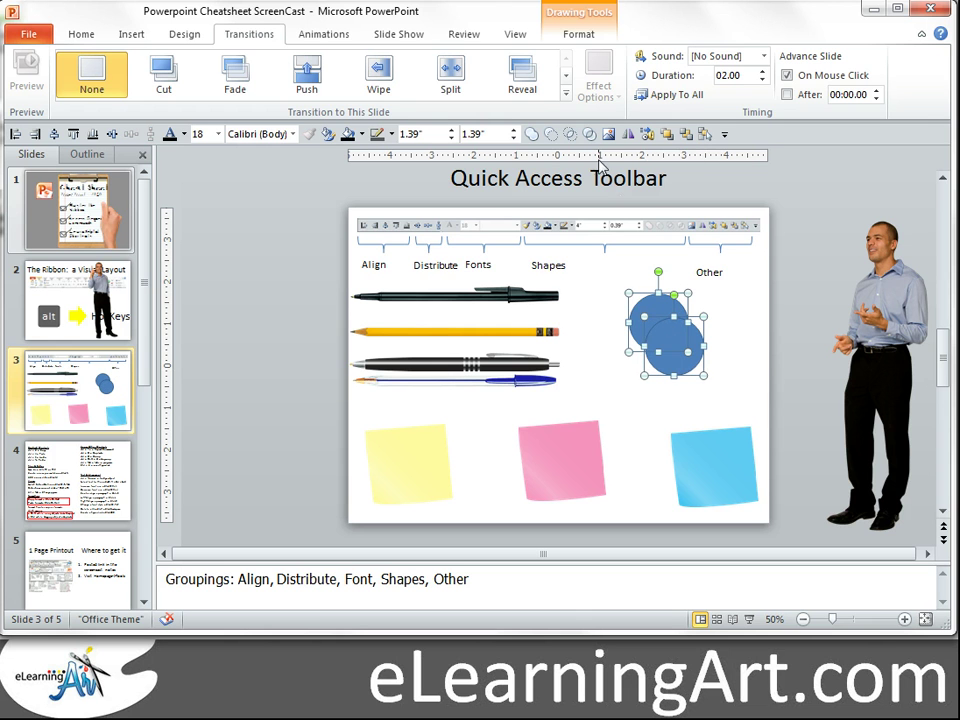
left_click(532, 133)
left_click(729, 321)
left_click_drag(665, 350, 686, 362)
key("alt+d")
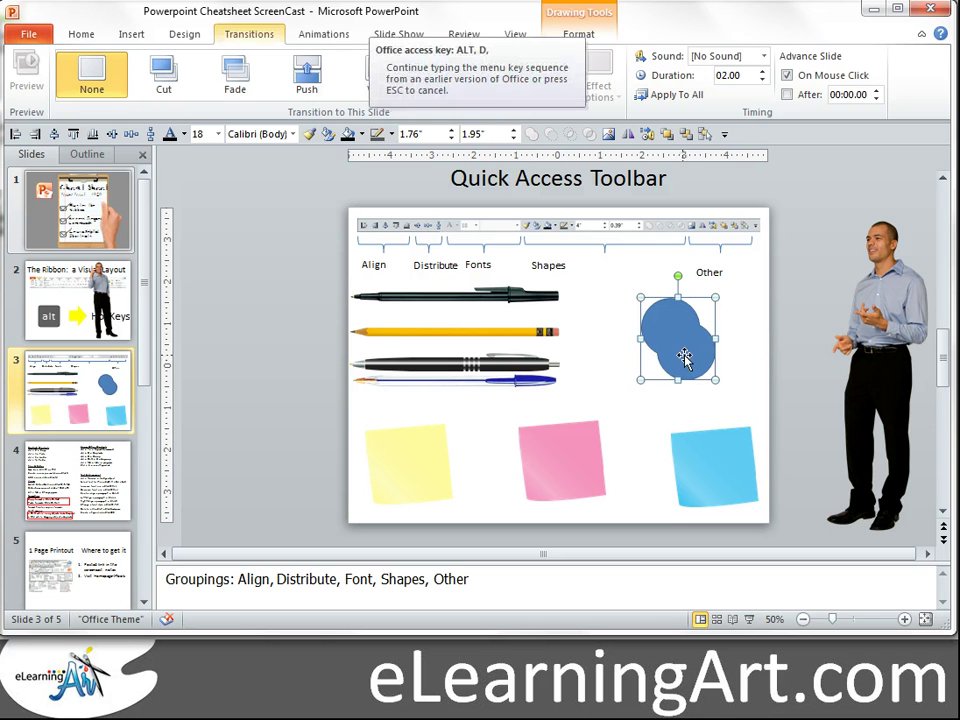
left_click(326, 377)
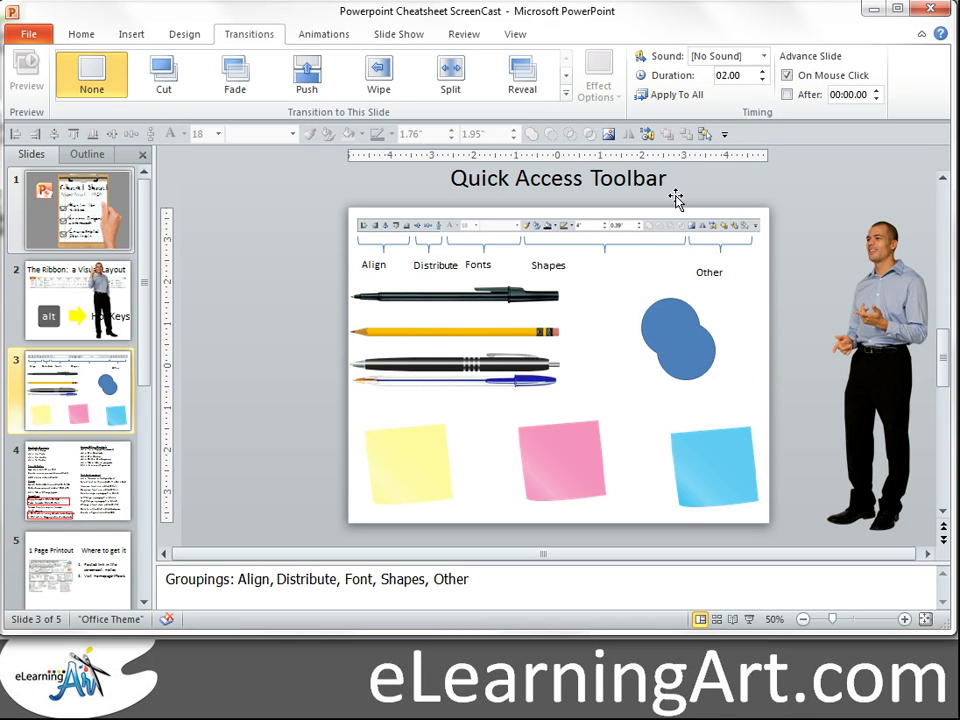
Place the presenter figure at the slide's left edge, review the Selection Pane, then go to slide 4.
left_click_drag(920, 322, 750, 368)
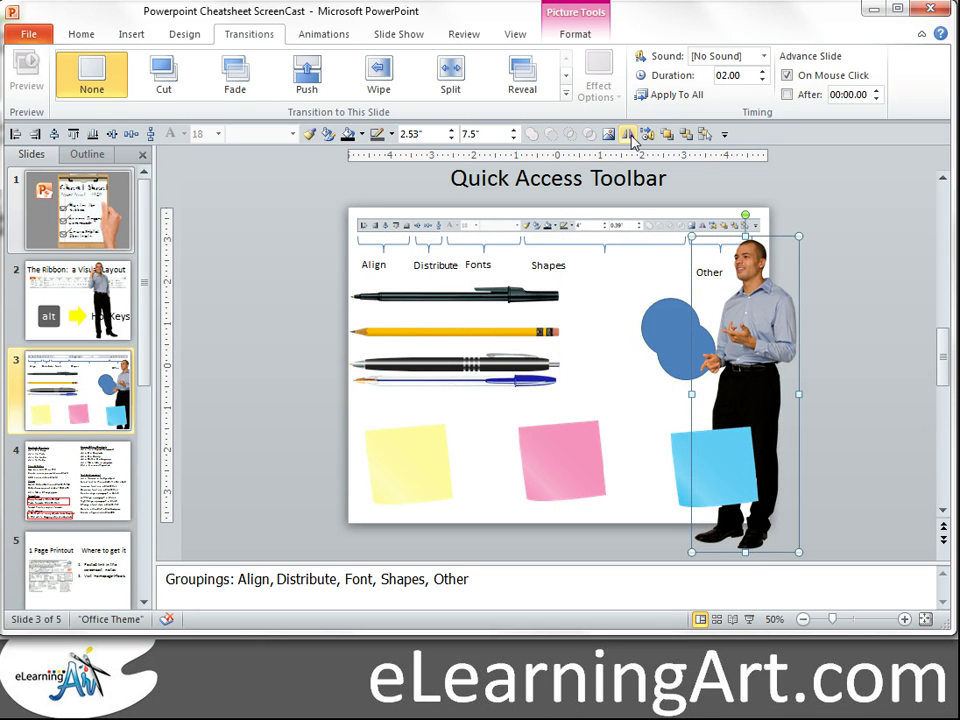
left_click_drag(703, 335, 333, 348)
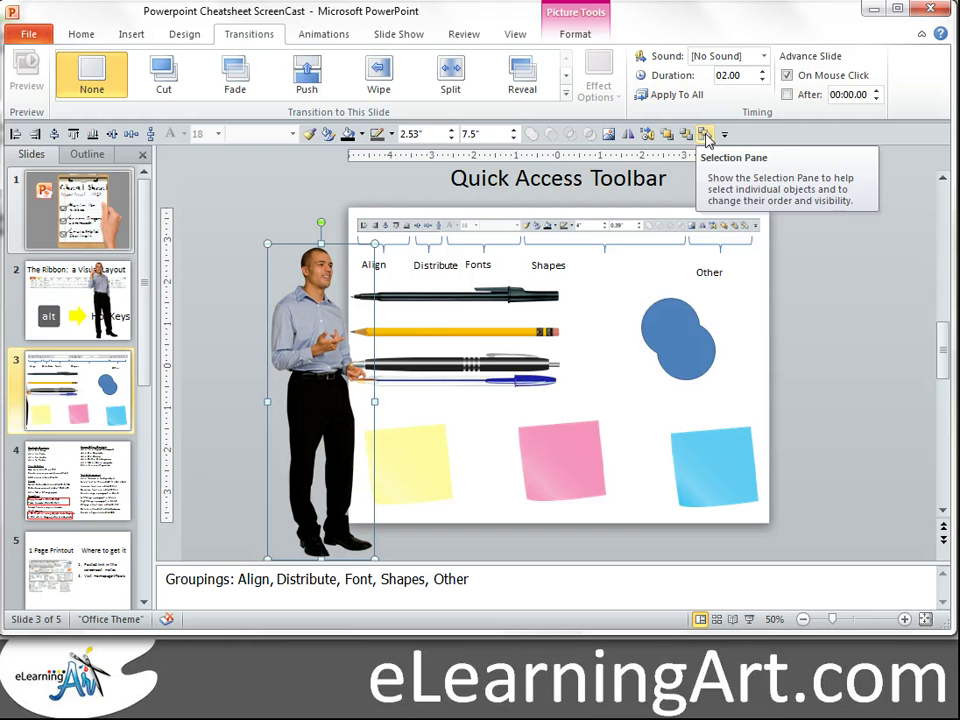
left_click(705, 134)
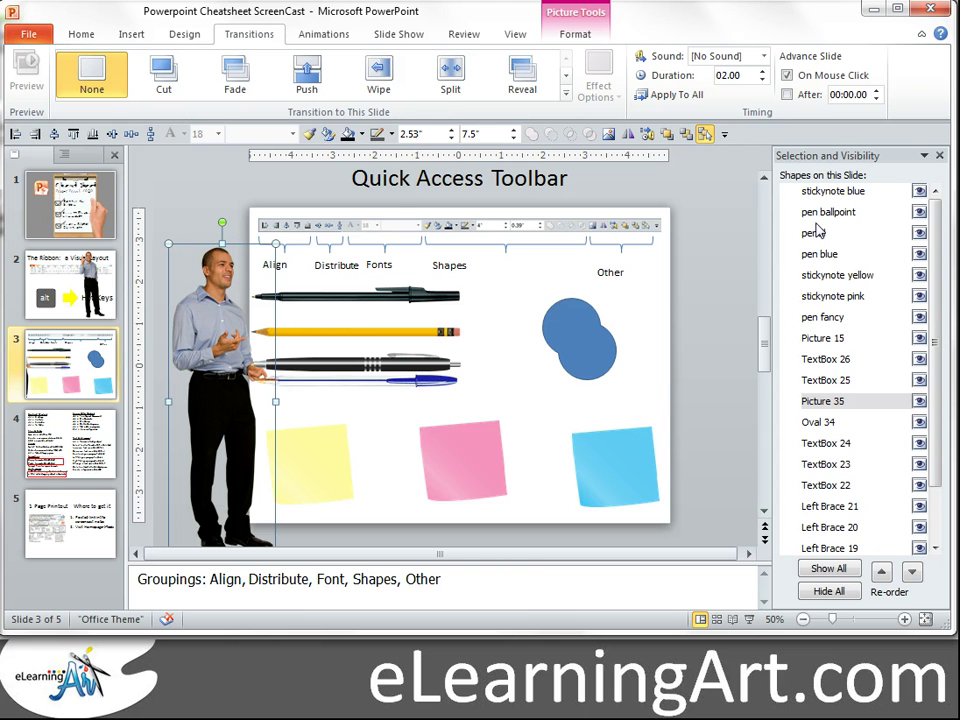
key("alt+d")
key("Escape")
key("Escape")
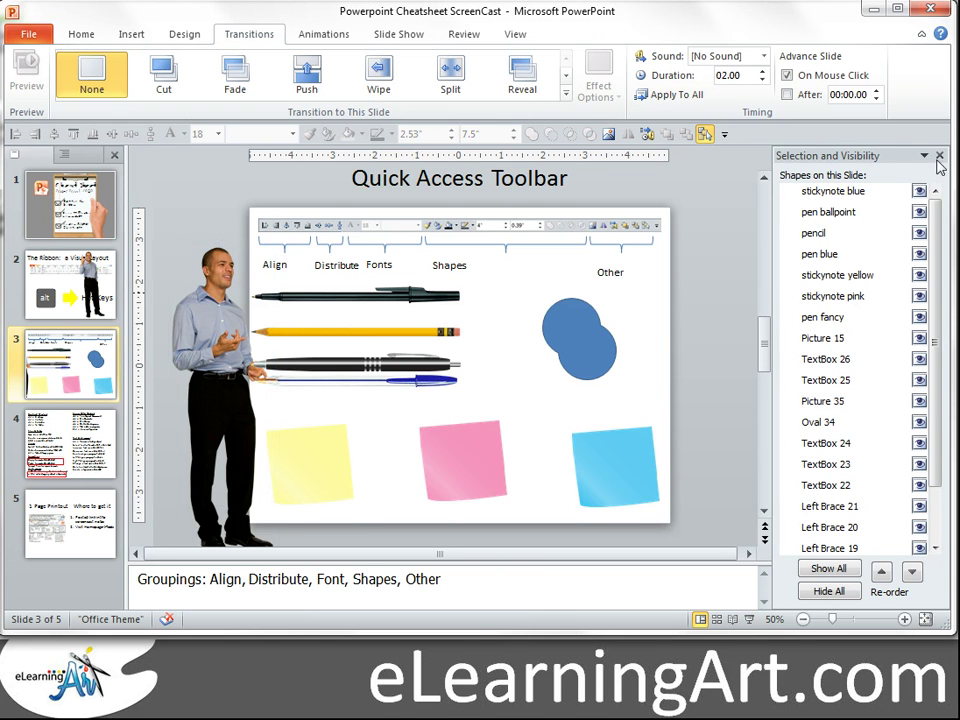
left_click(938, 155)
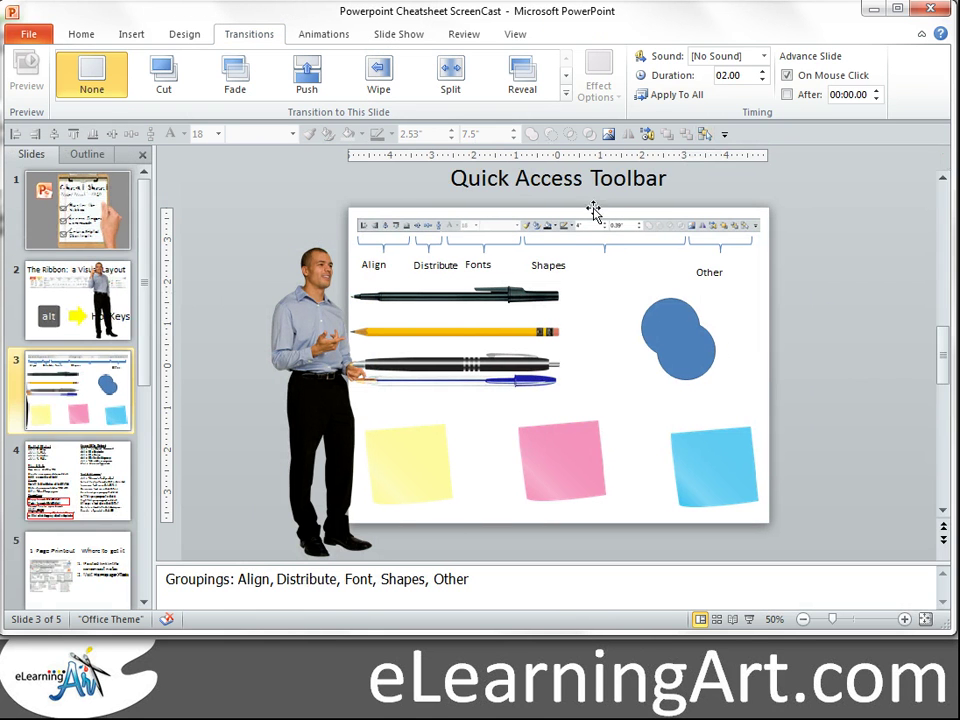
left_click(85, 490)
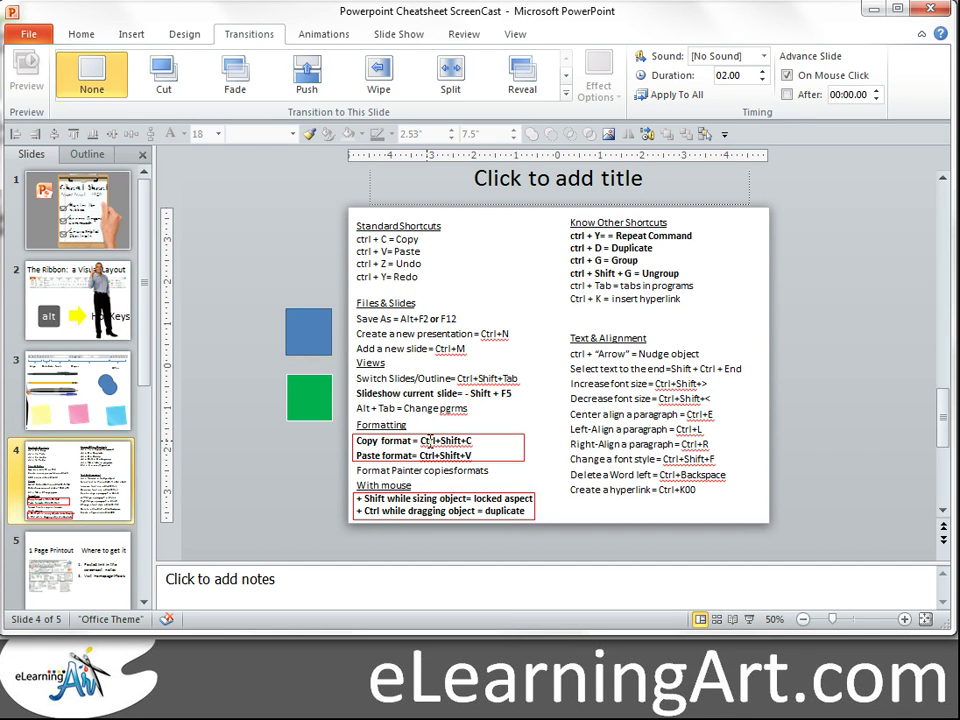
Copy the lower green square's formatting onto the blue square with Ctrl+Shift+C/V.
left_click(316, 397)
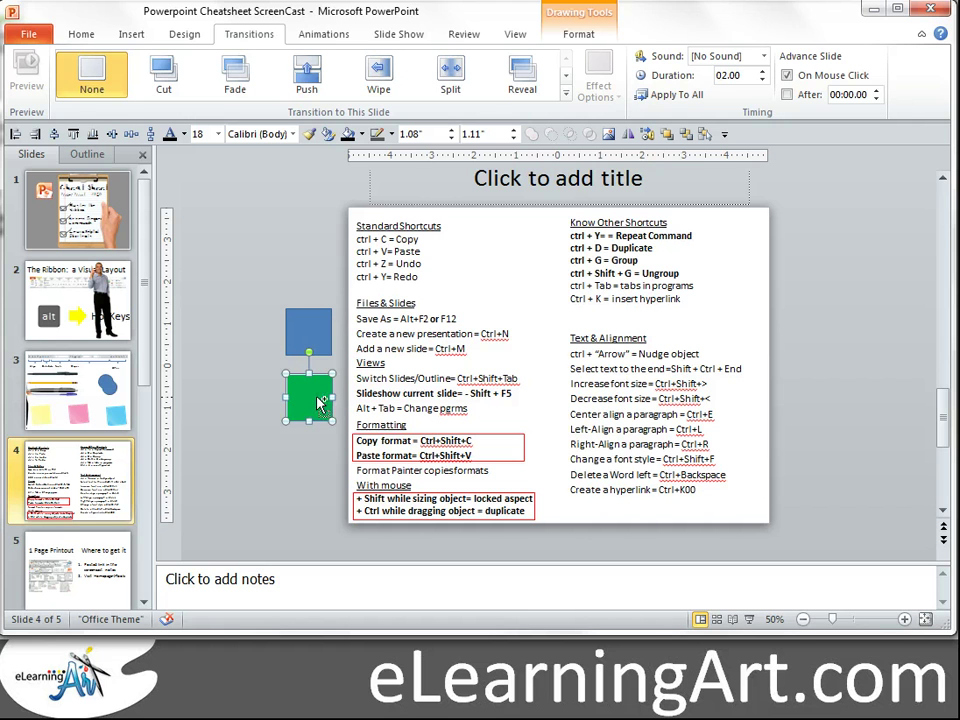
left_click(313, 333)
key("ctrl+shift+v")
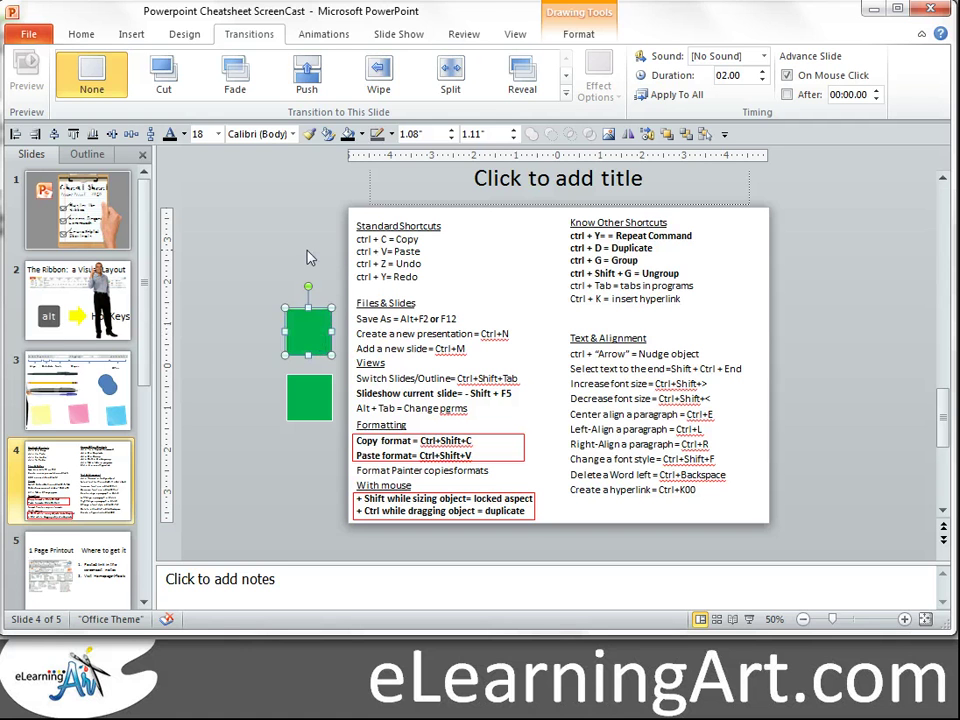
left_click(231, 188)
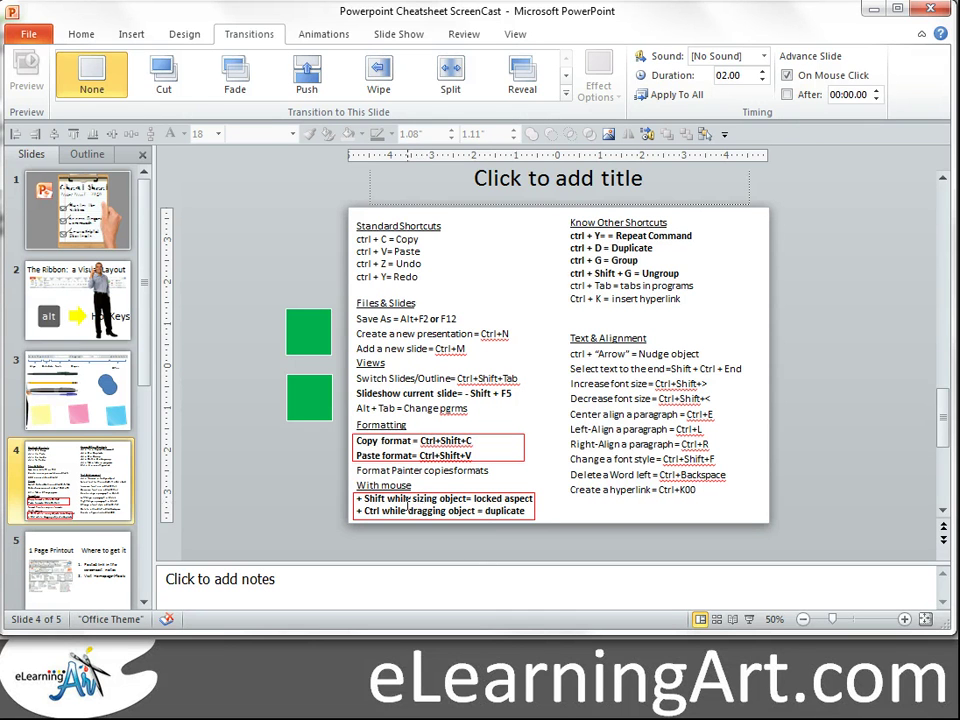
Enlarge the upper green square to about 3.92 by 4.02 inches, shift it left, then open slide 5.
key("alt+d")
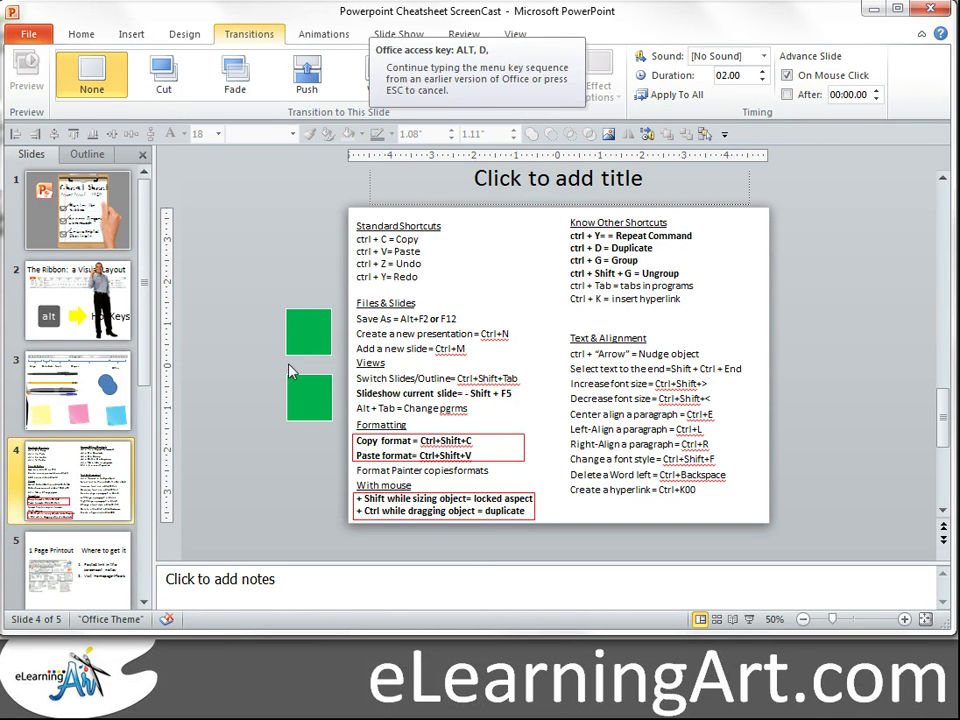
left_click(320, 345)
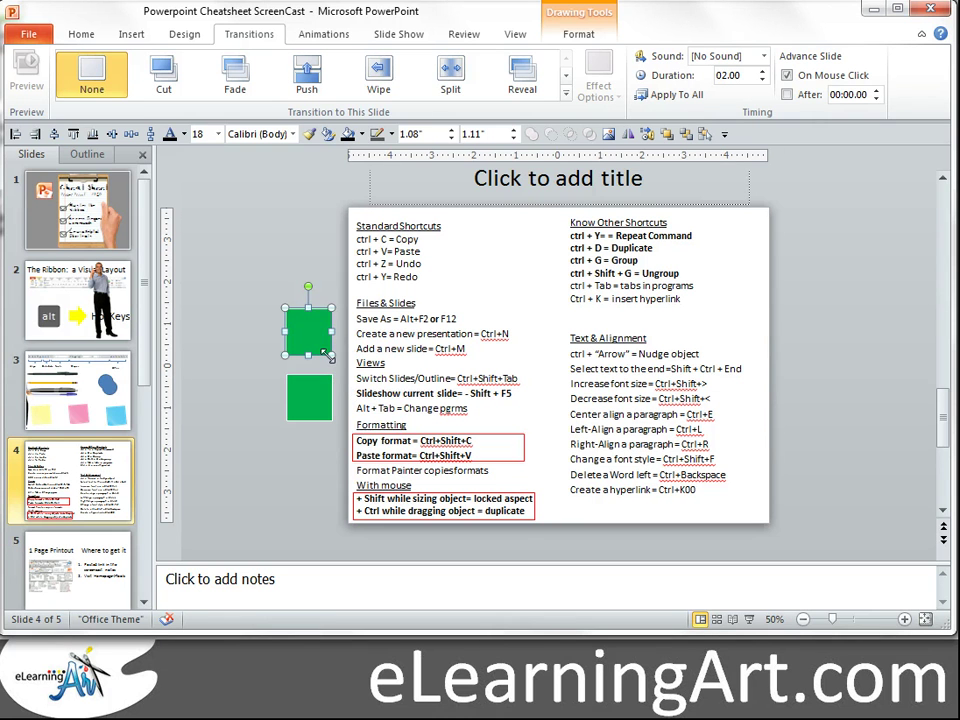
left_click_drag(330, 356, 451, 477)
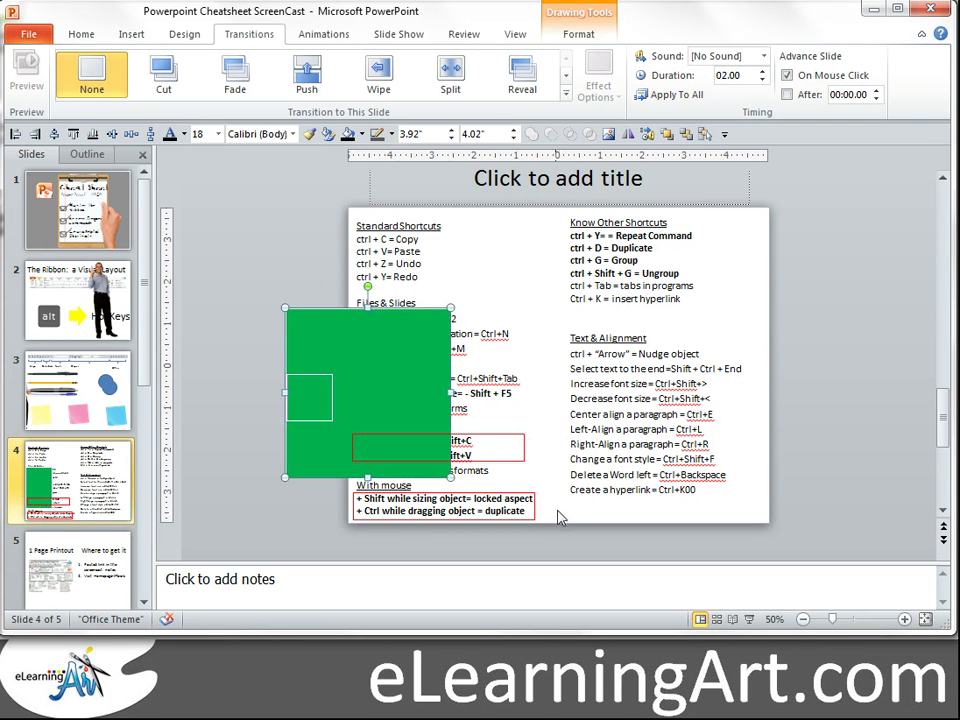
left_click_drag(403, 403, 293, 315)
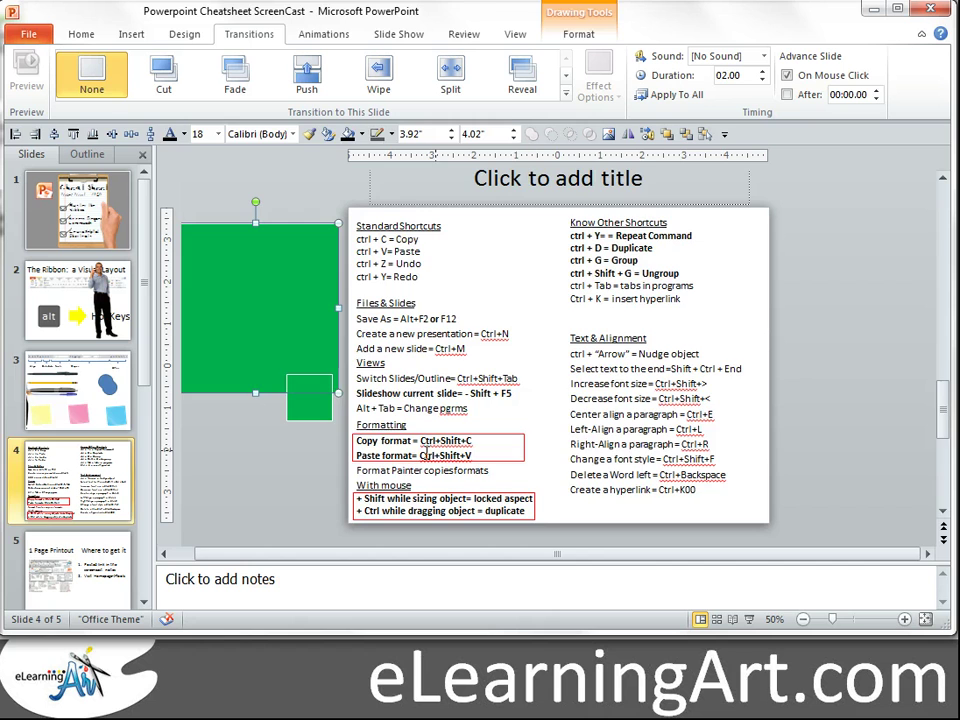
left_click(110, 580)
left_click(378, 368)
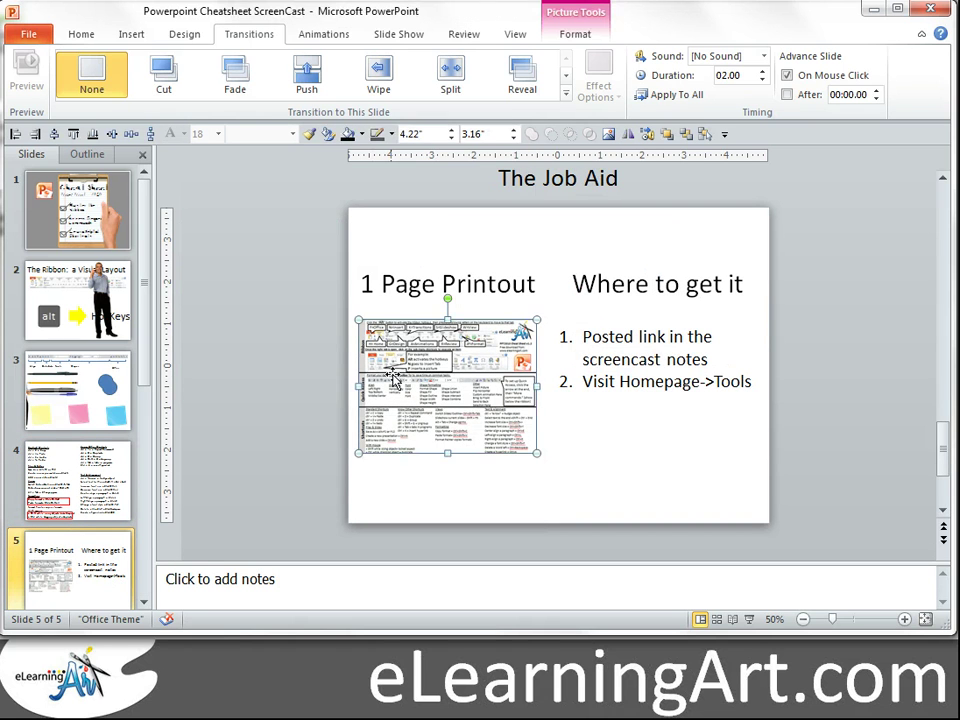